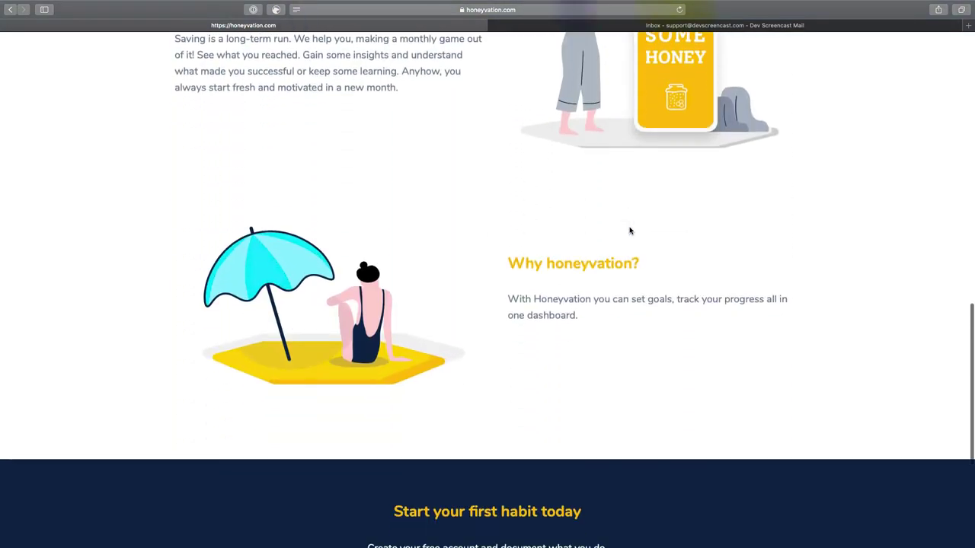
scroll(629, 231, down, 5)
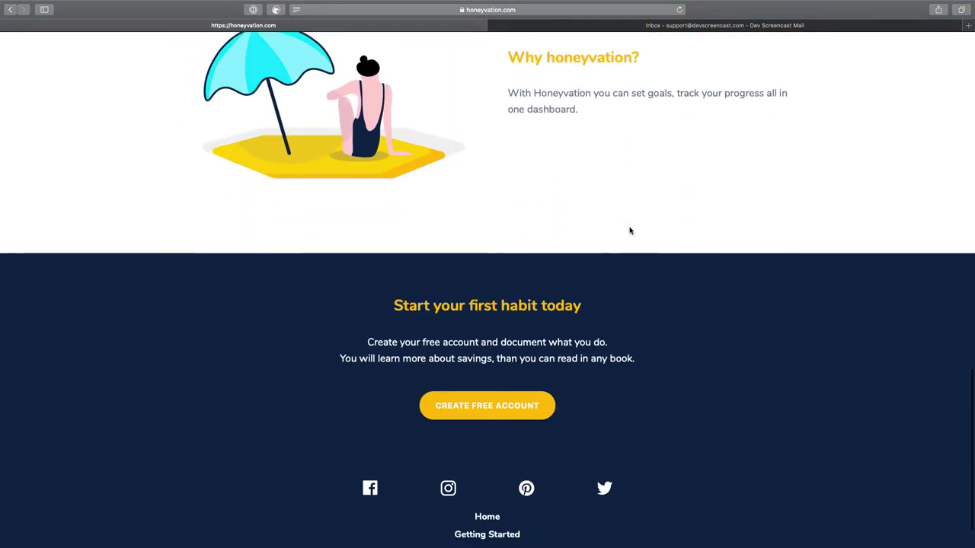
Open the free-account form and fill in the e-mail address and username
click(499, 408)
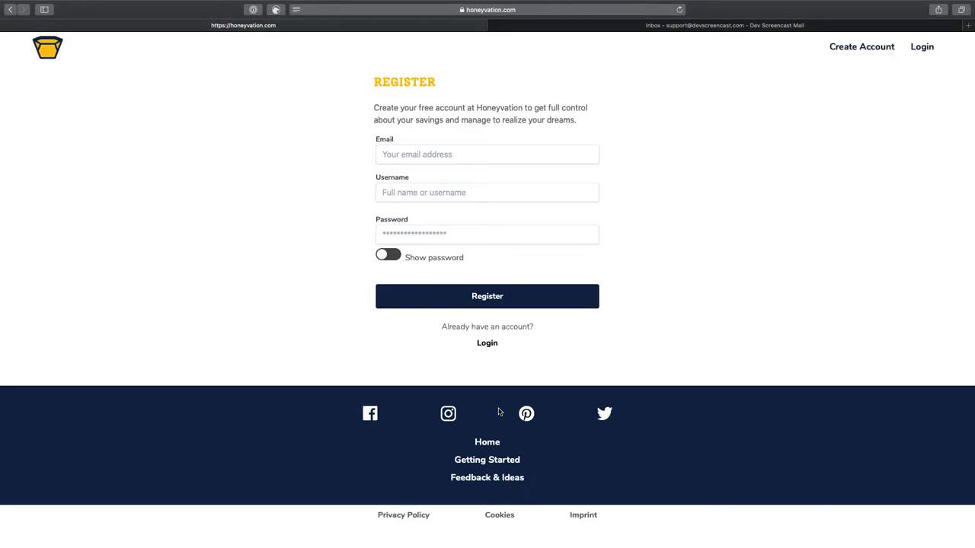
click(450, 155)
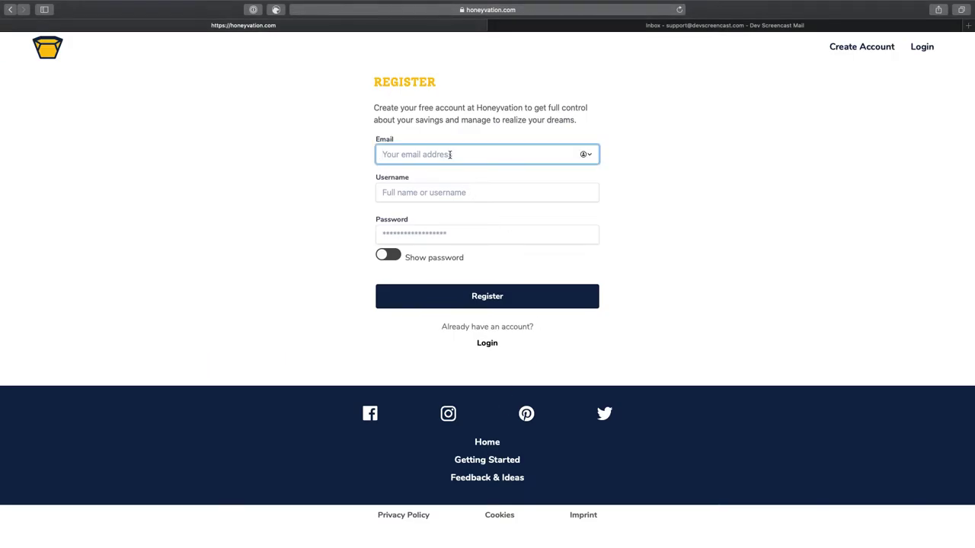
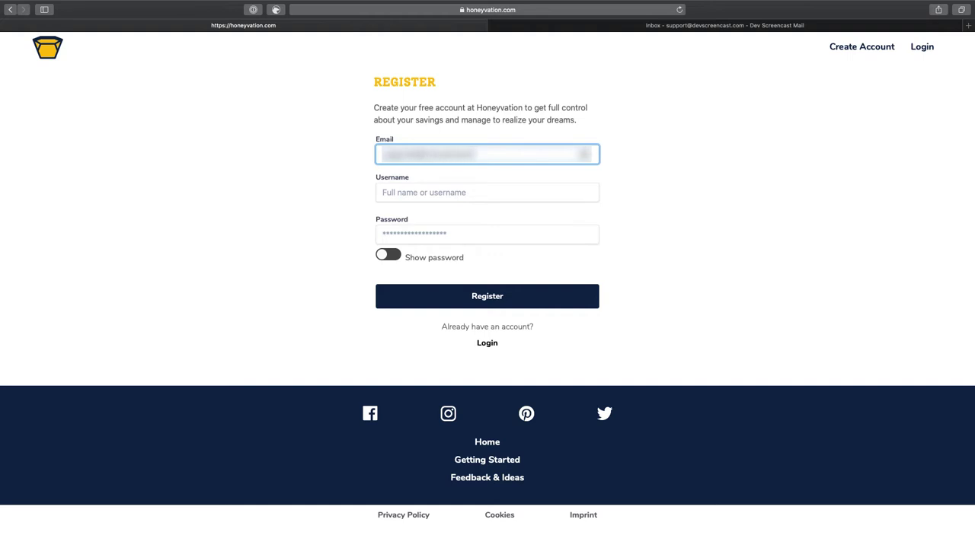
click(455, 191)
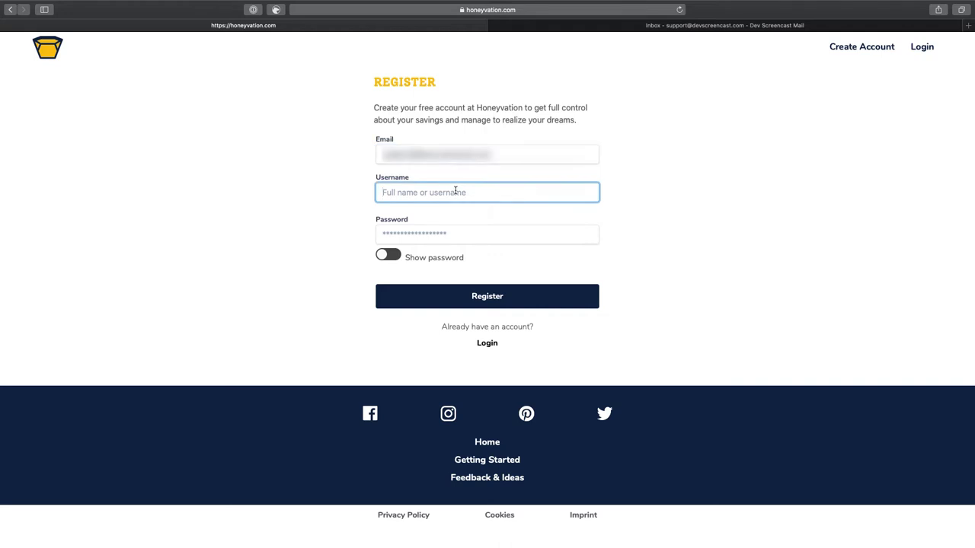
text(Terry)
Enter your own password instead of Safari's suggestion, register, and dismiss the toast
click(454, 226)
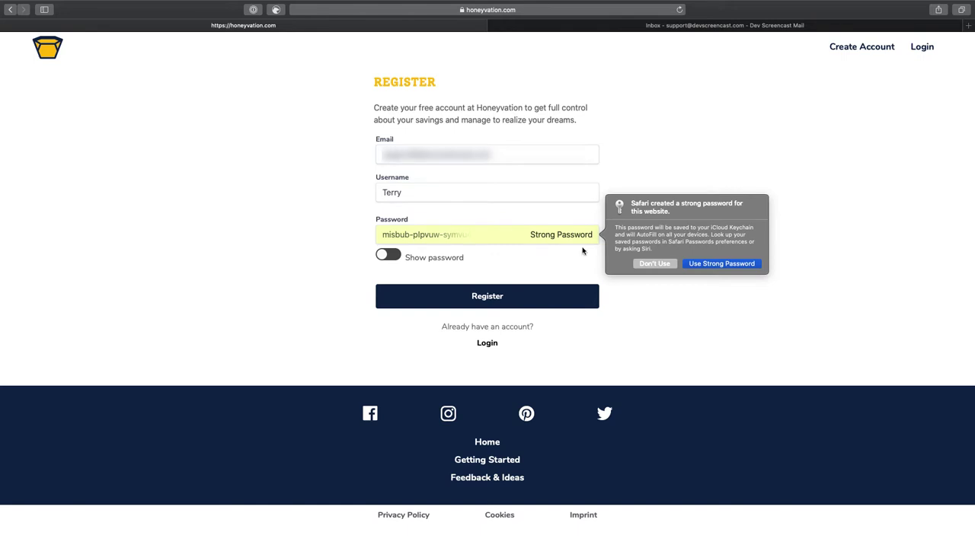
click(656, 264)
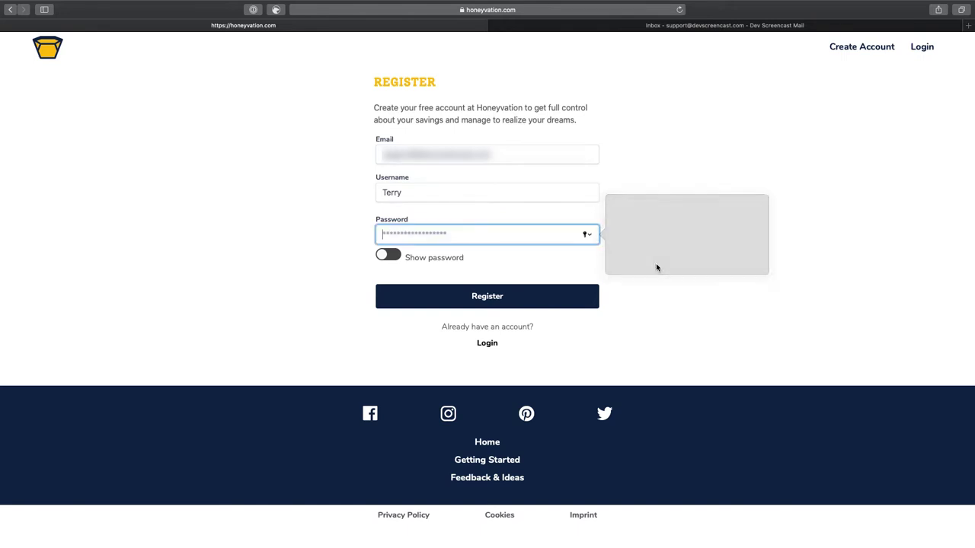
text(••••)
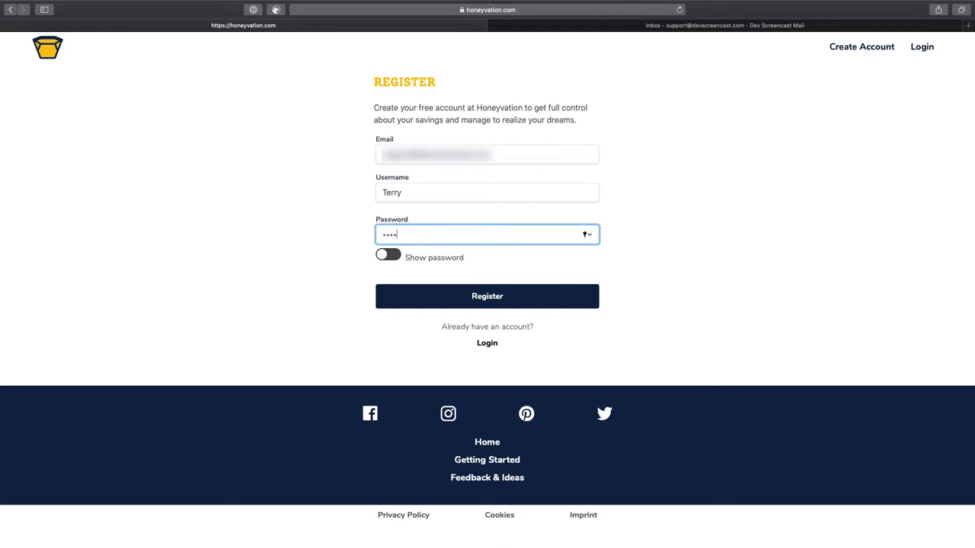
text(•••)
click(528, 296)
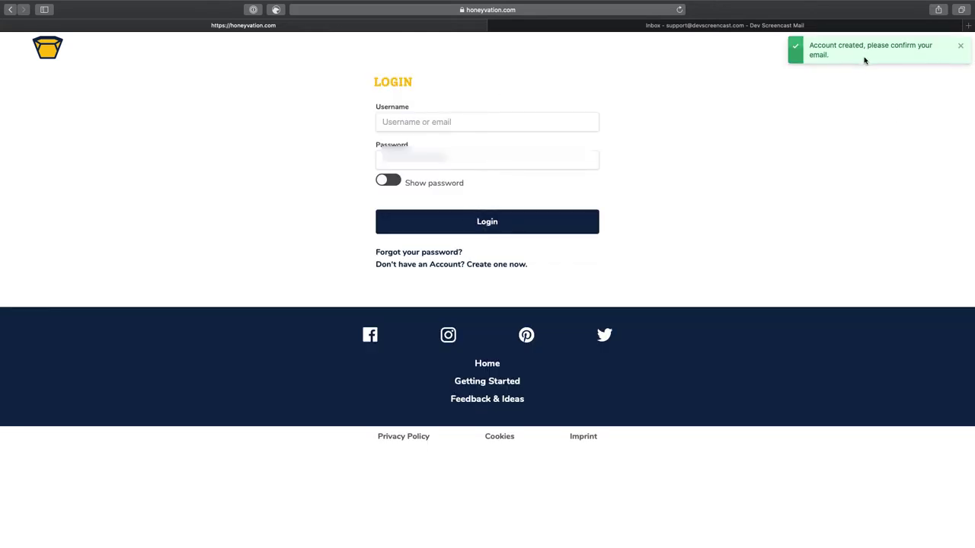
click(958, 49)
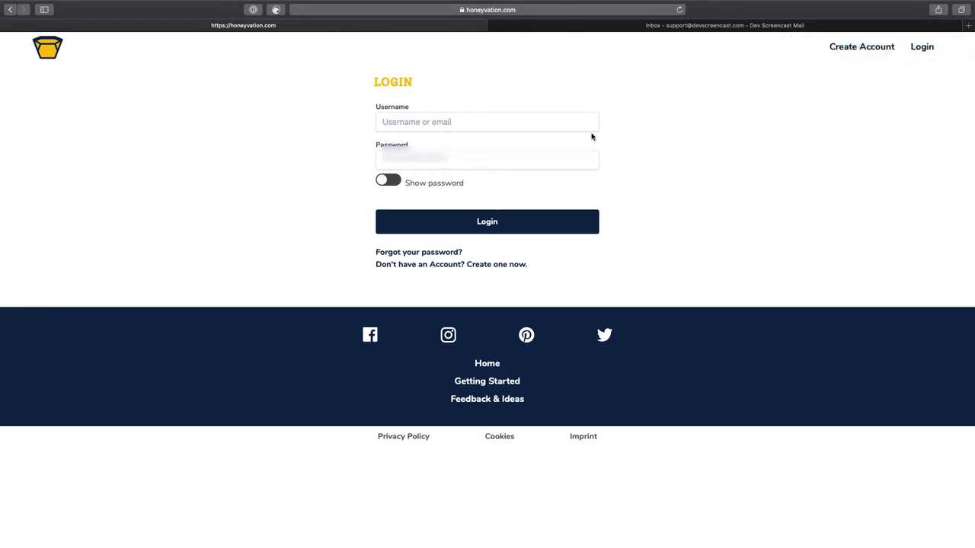
Open the Honeyvation confirmation email in Gmail and follow its Confirm Email link
click(724, 26)
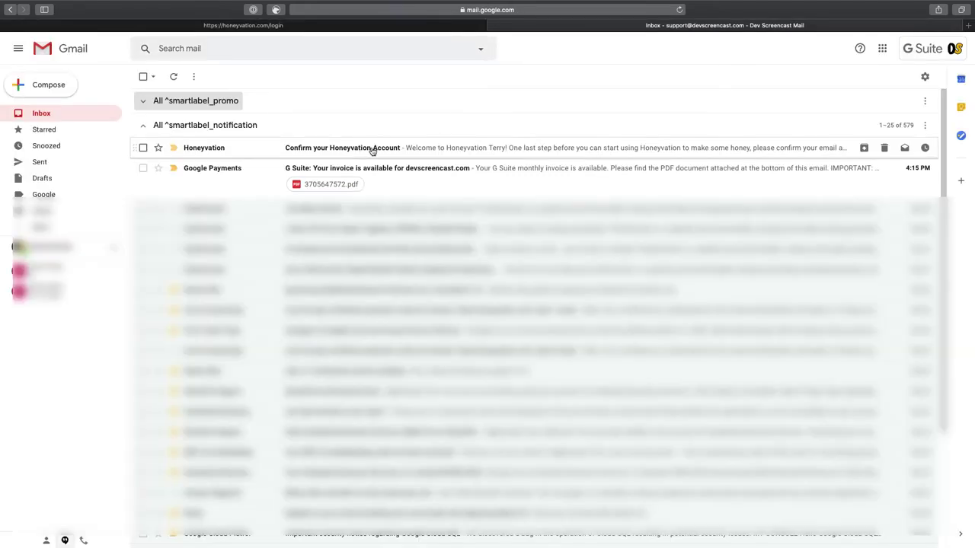
click(373, 149)
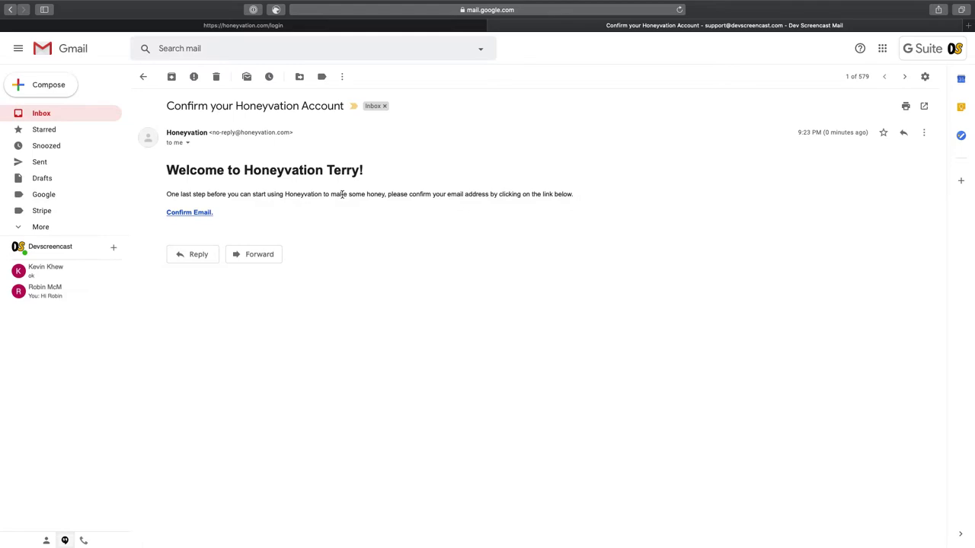
click(190, 213)
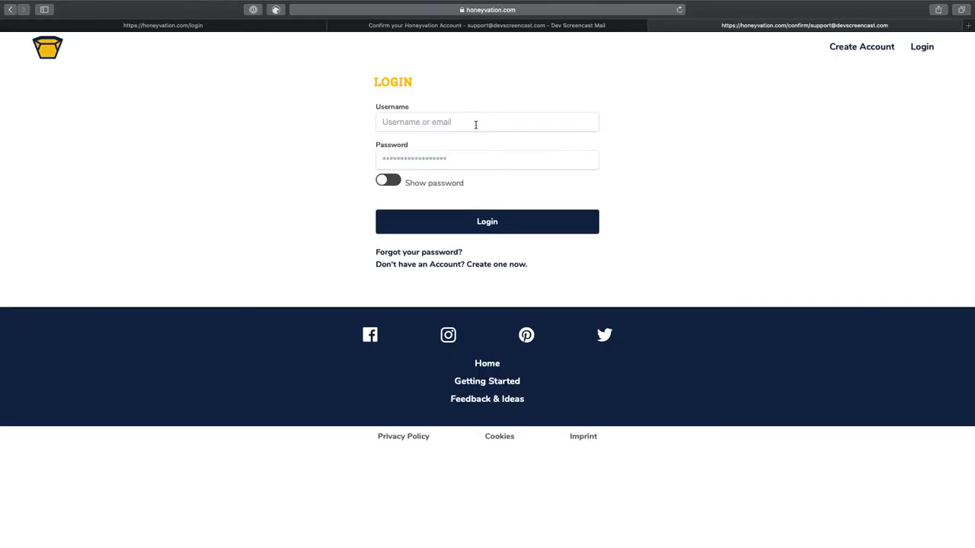
Log in with the new username and password, then open the Main Account pot
click(428, 122)
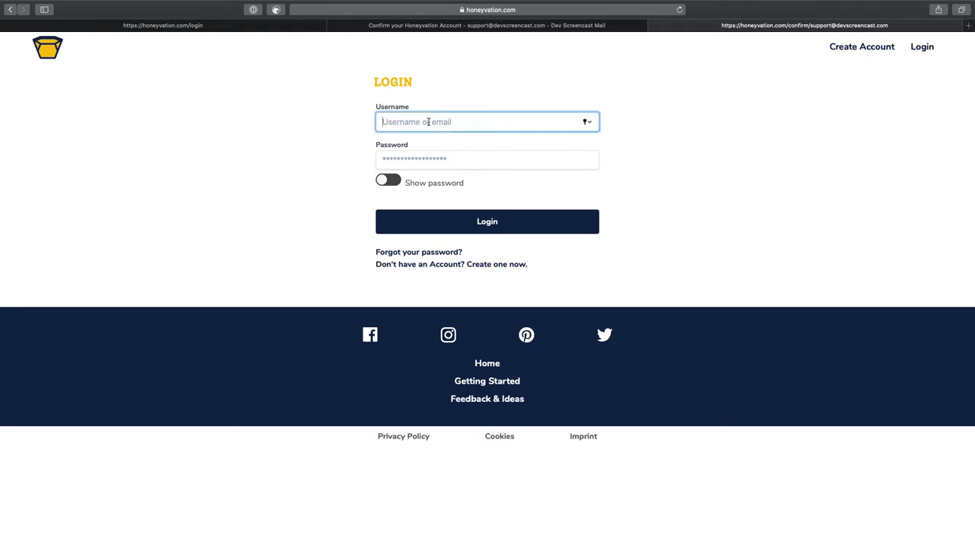
text(Terry)
click(414, 158)
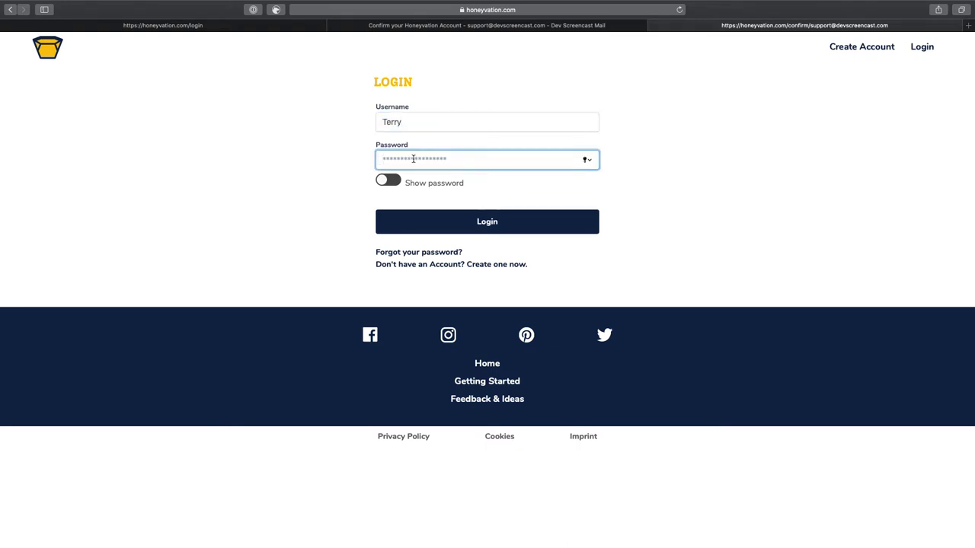
text(T)
click(460, 219)
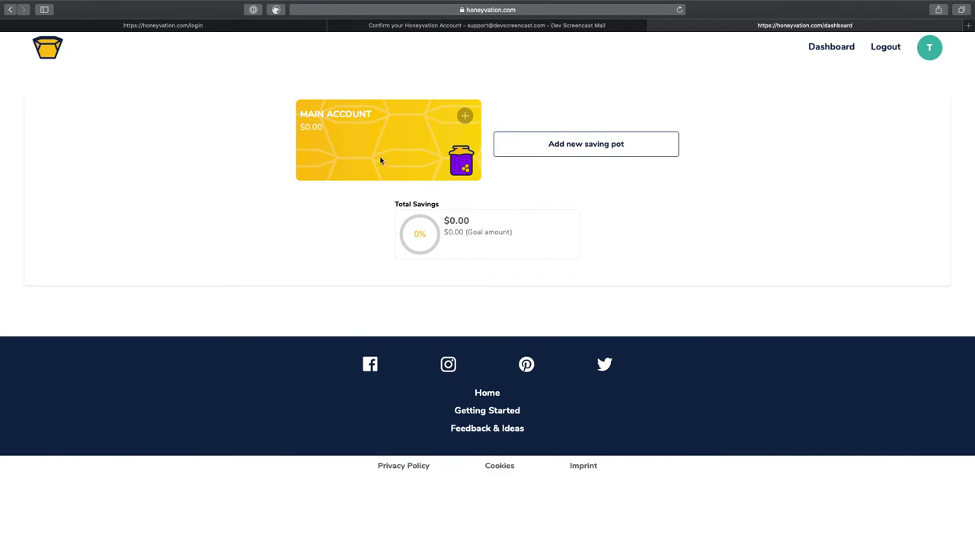
click(342, 121)
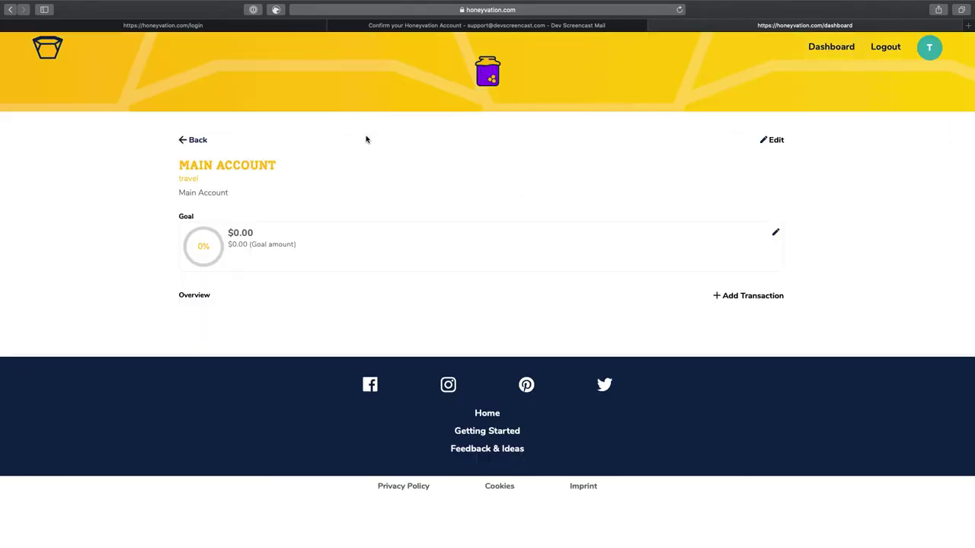
Rename the pot General Savings, set EUR and General, describe it as general savings and expenses
click(774, 140)
triple_click(354, 206)
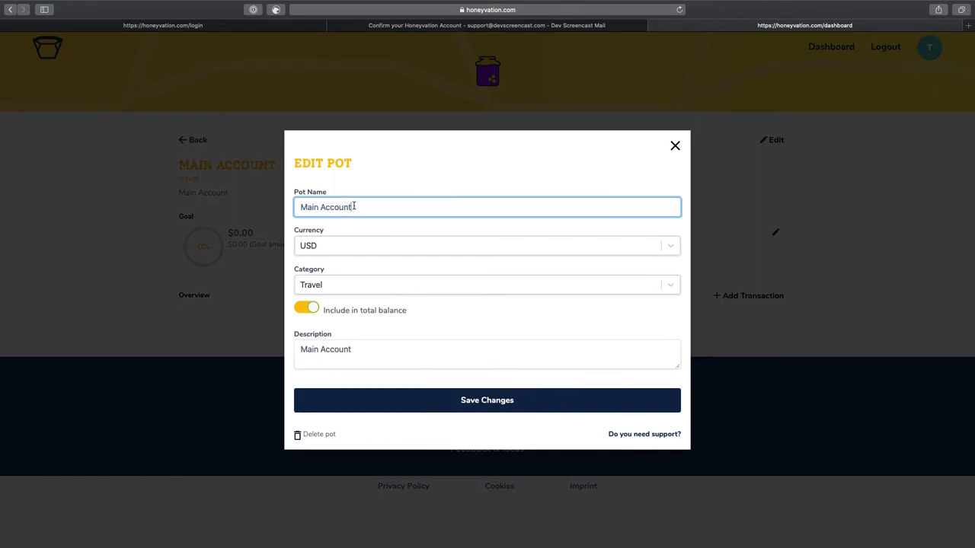
text(General Savings)
click(345, 247)
click(326, 290)
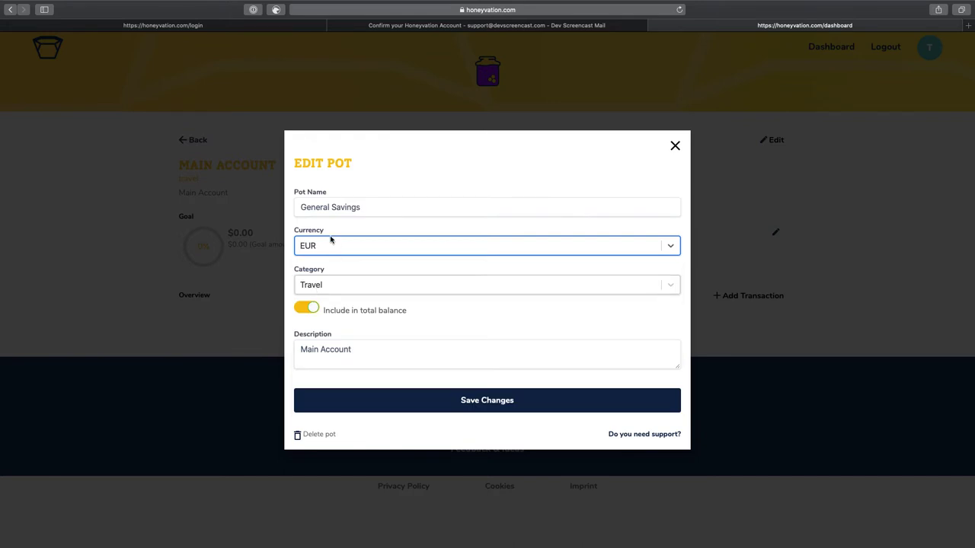
click(670, 285)
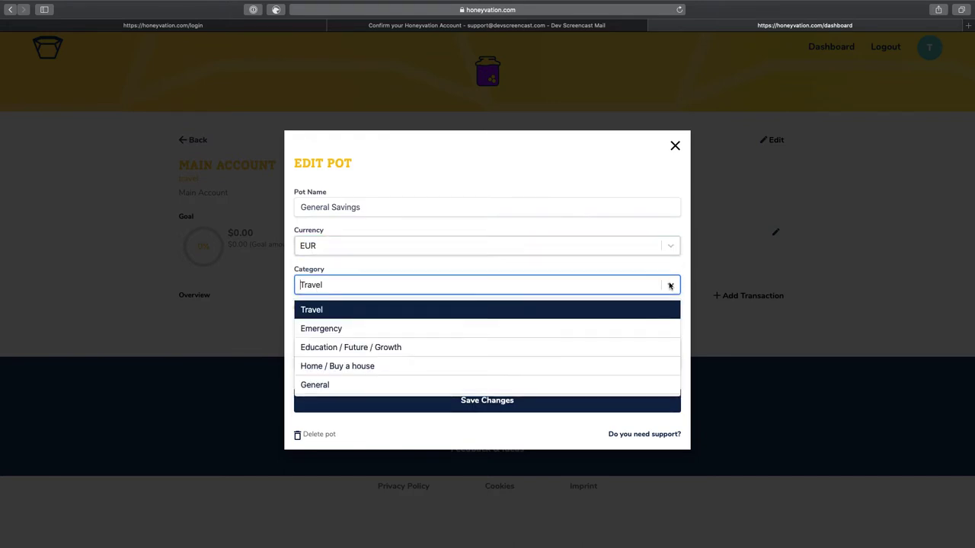
click(346, 386)
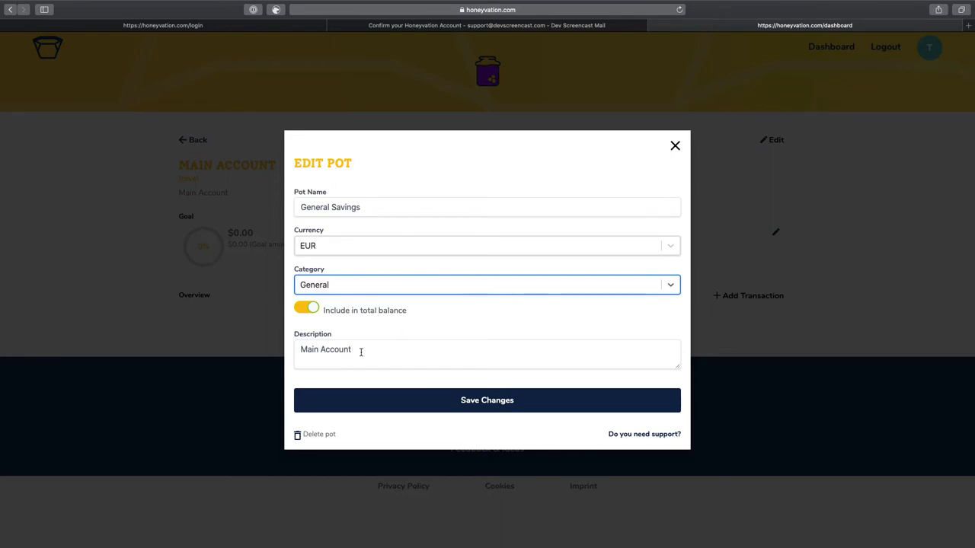
triple_click(357, 351)
text(Th)
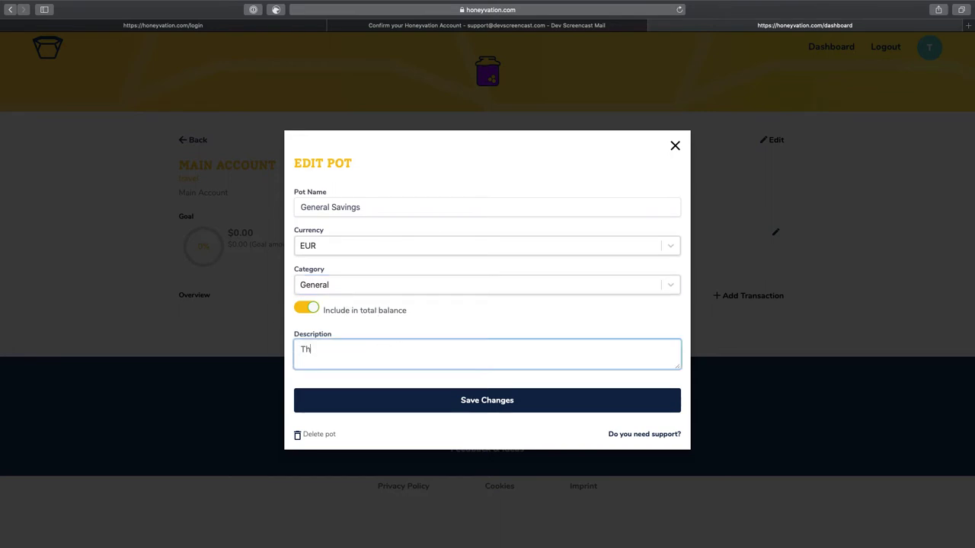
text(is is my pot for any general savings and expenses)
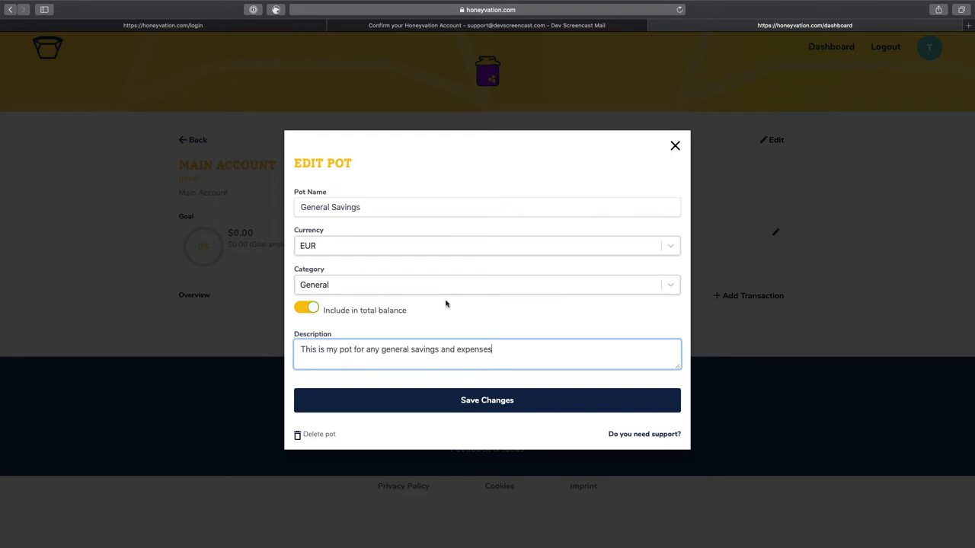
click(448, 402)
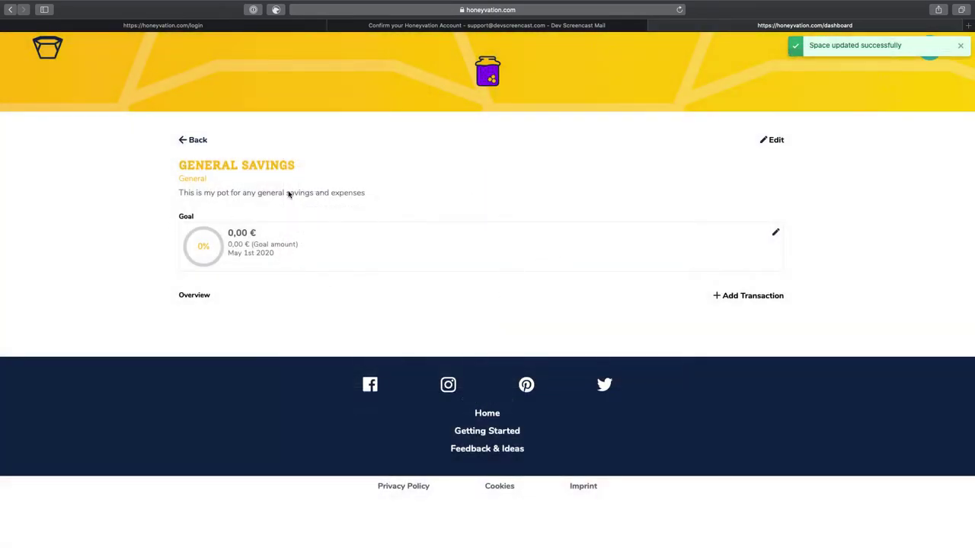
Set the General Savings goal to 5000.00 with target date 05/01/2022 and save
click(776, 234)
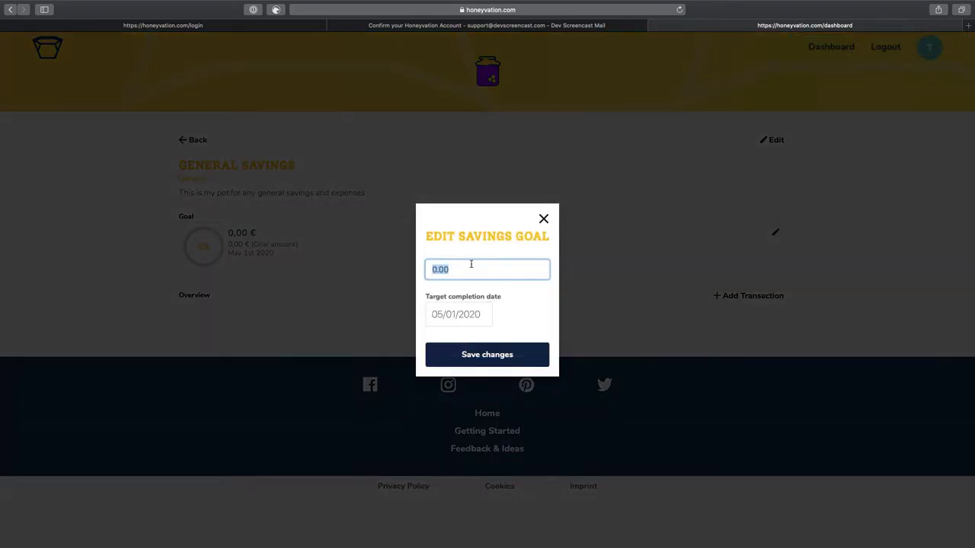
click(447, 269)
text(5000.00)
drag(474, 313, 485, 315)
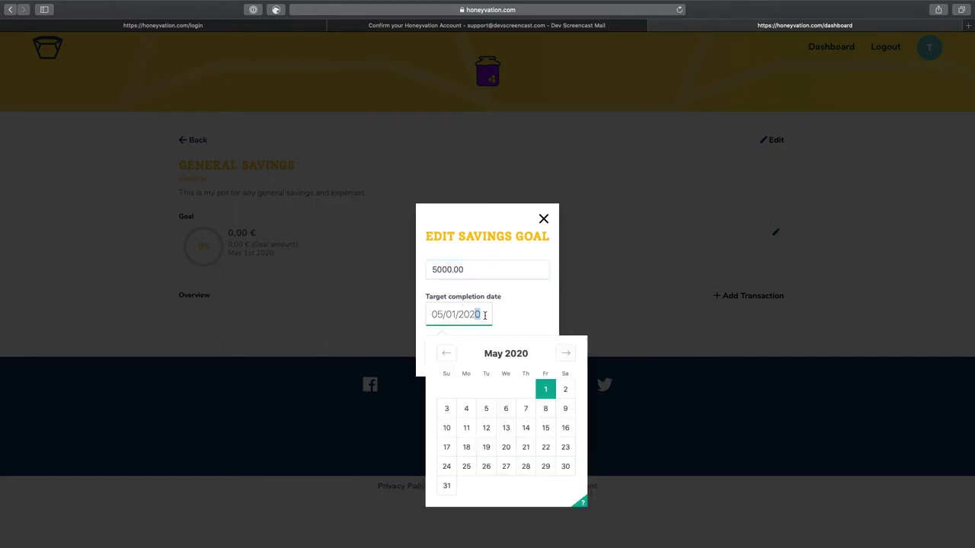
text(2)
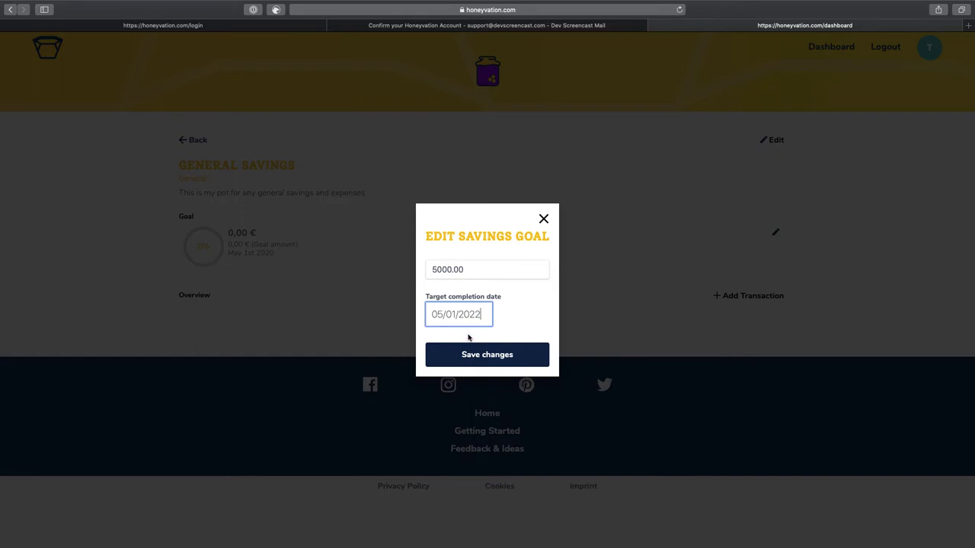
click(467, 355)
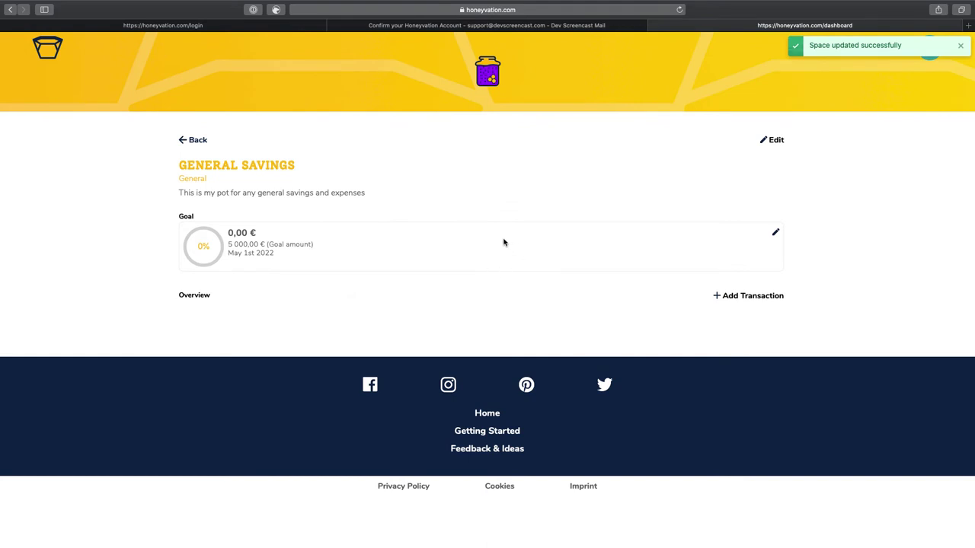
Add a 1,000 € saving transaction described 'Cash in from that source'
click(742, 297)
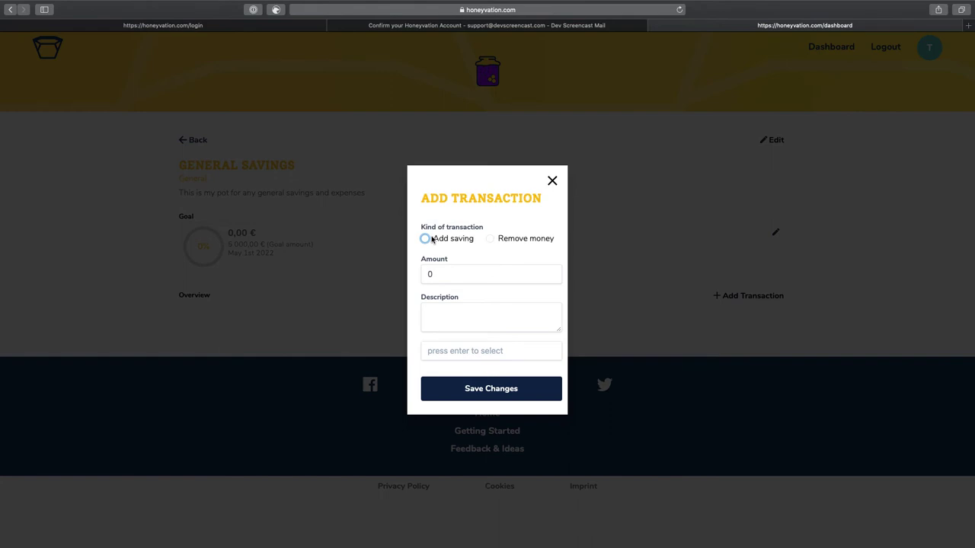
click(426, 240)
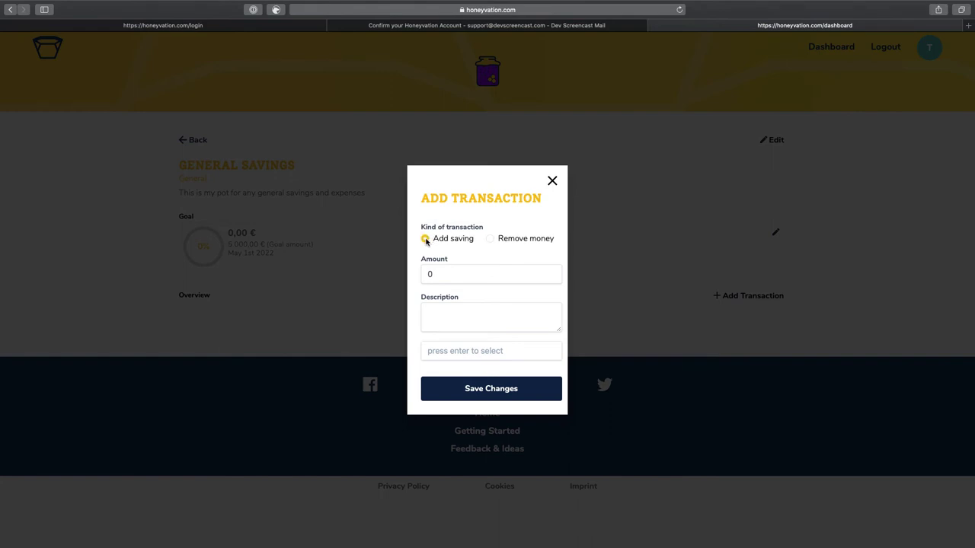
click(444, 274)
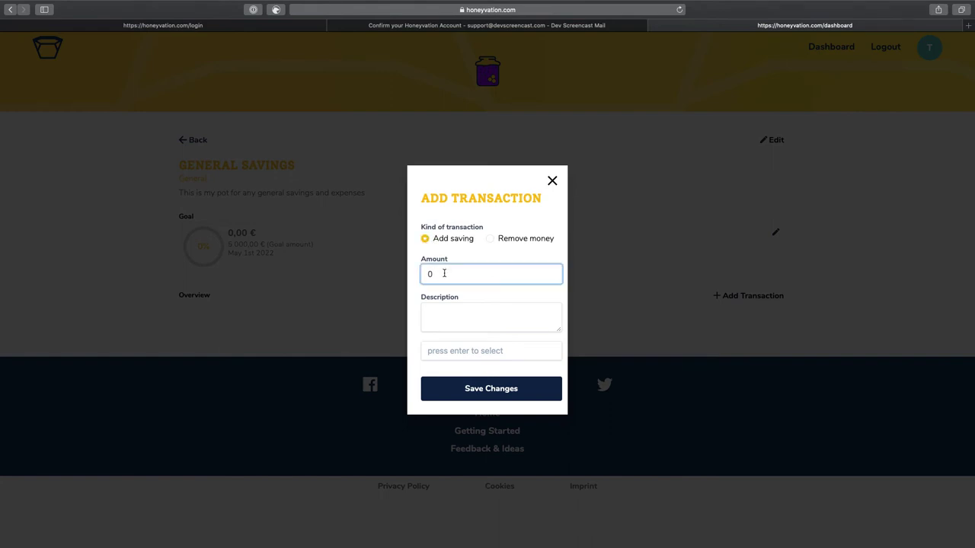
text(.01)
text(00000)
click(462, 312)
text(C)
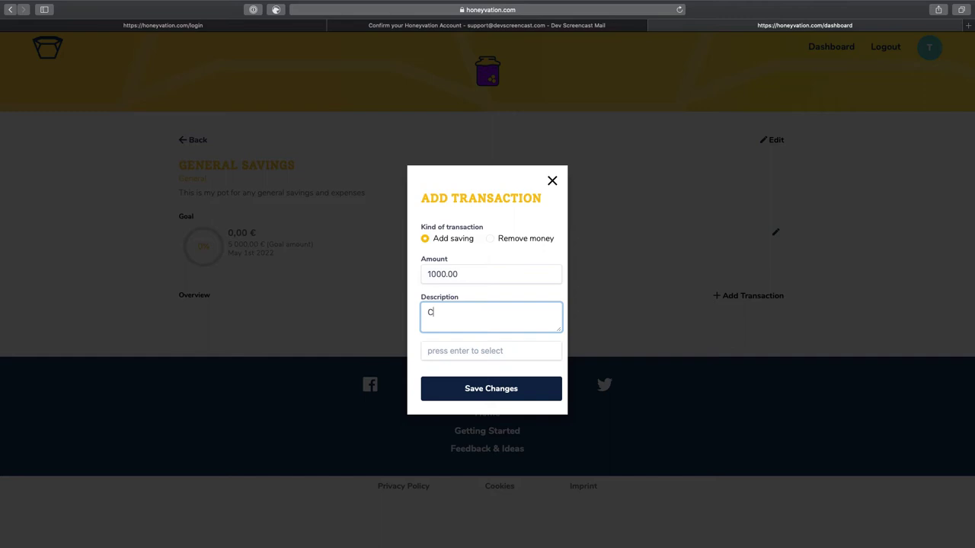
text(ash in from that source)
Tag the saving with Savings and cash in, then save it
click(481, 355)
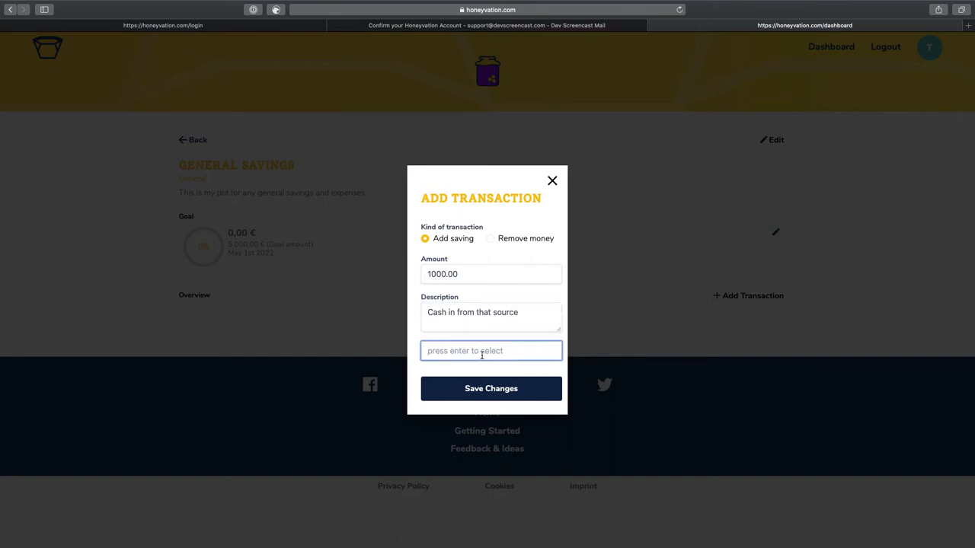
text(savings)
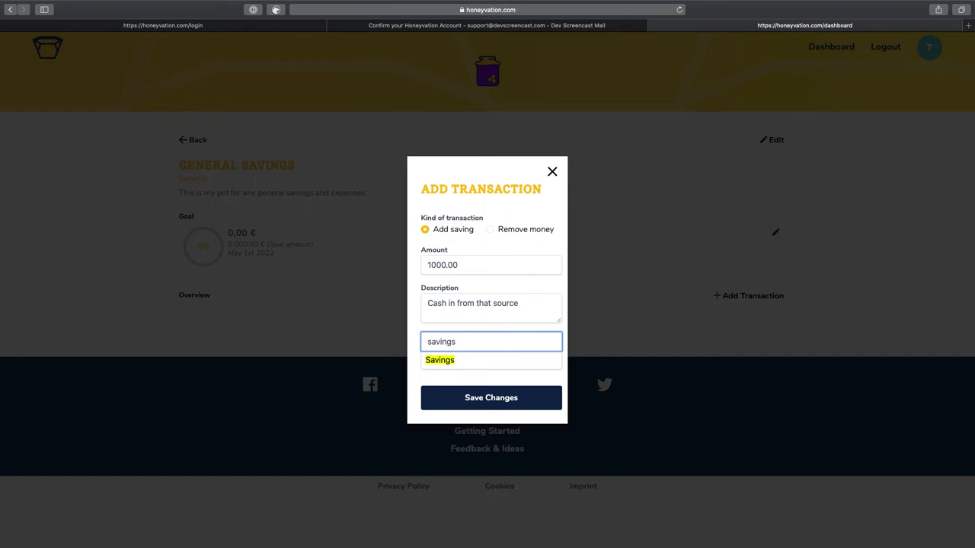
key(Return)
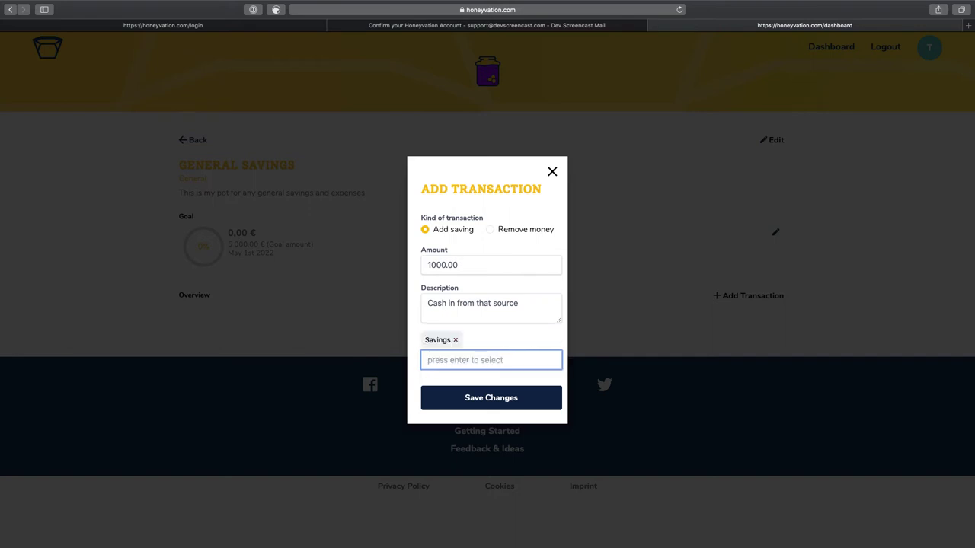
text(cash)
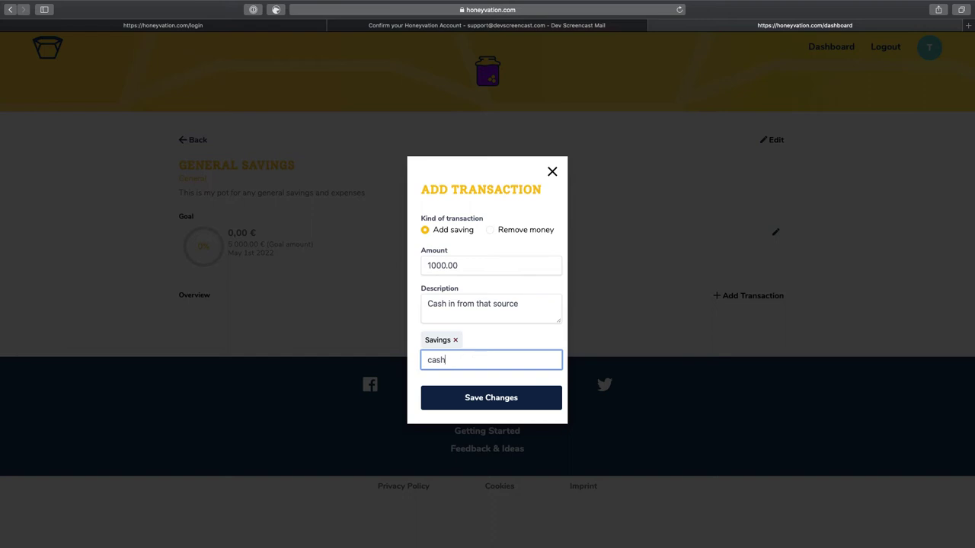
text( in)
key(Return)
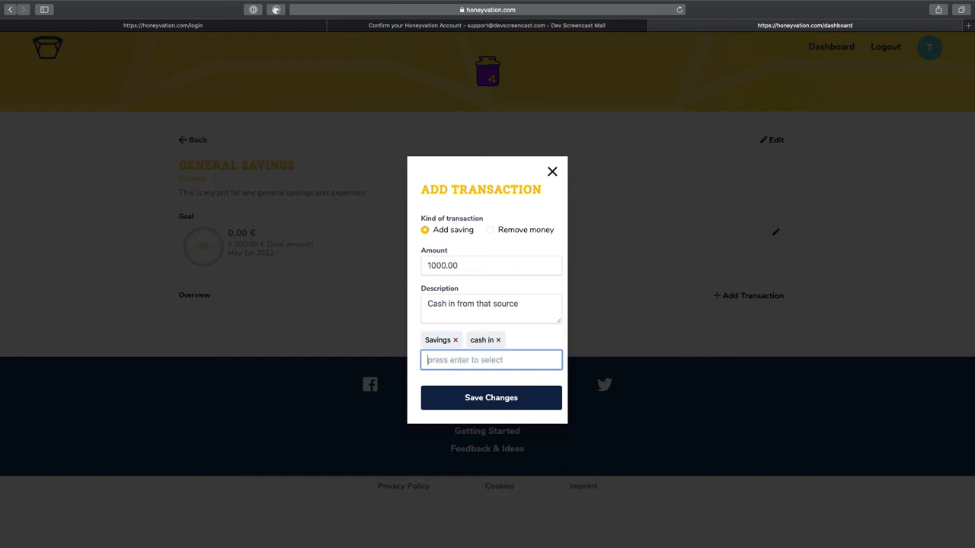
click(481, 400)
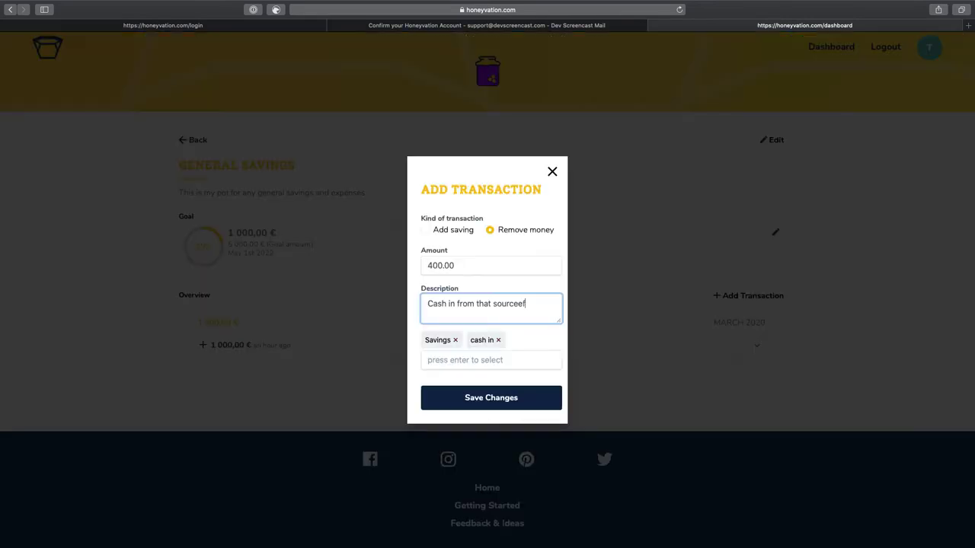
Save a 400 € withdrawal described 'cash refunded' with only the Refund tag
text(nd)
triple_click(507, 303)
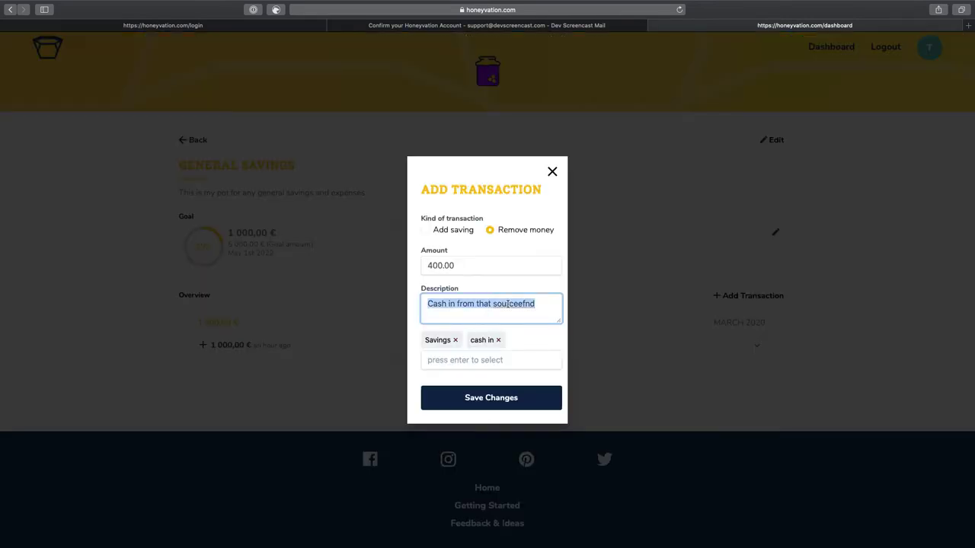
text(c)
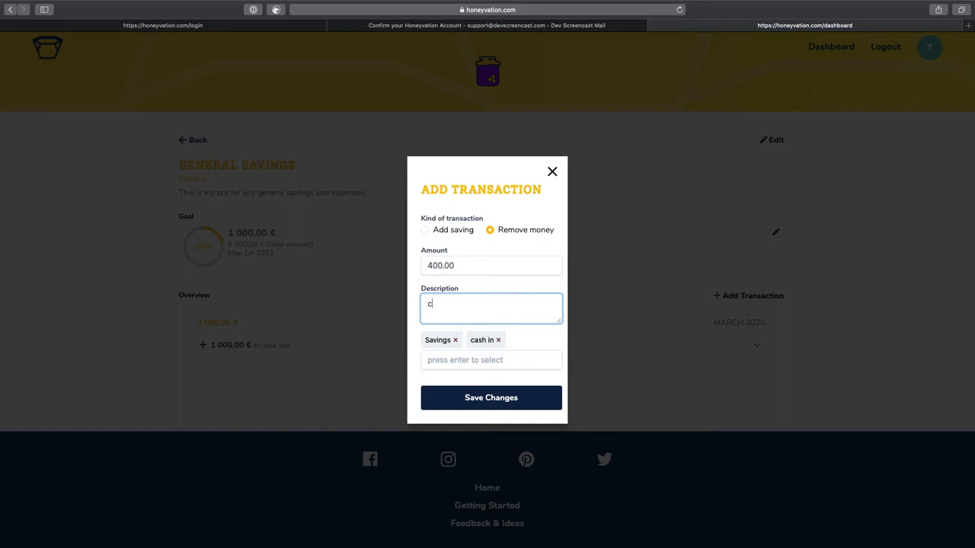
text(cash refunded)
click(498, 339)
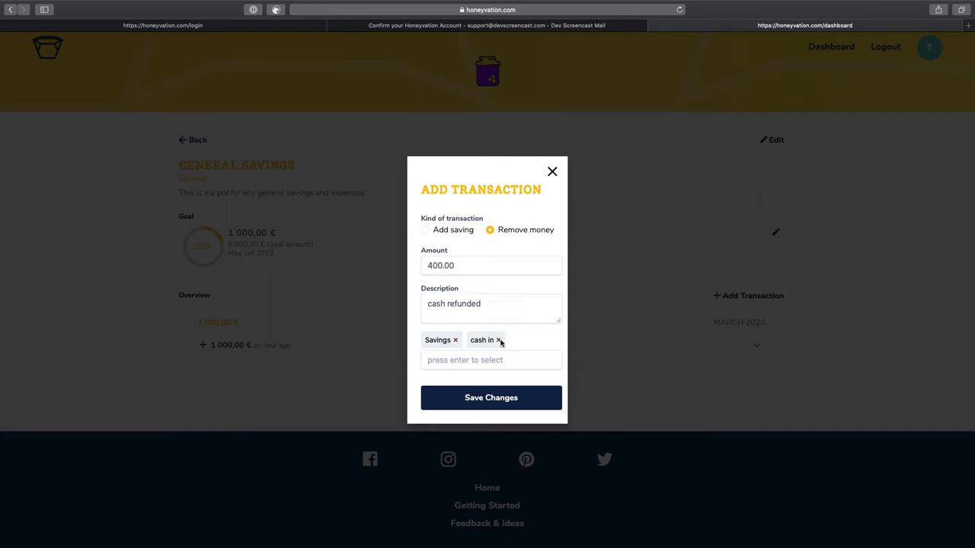
click(456, 340)
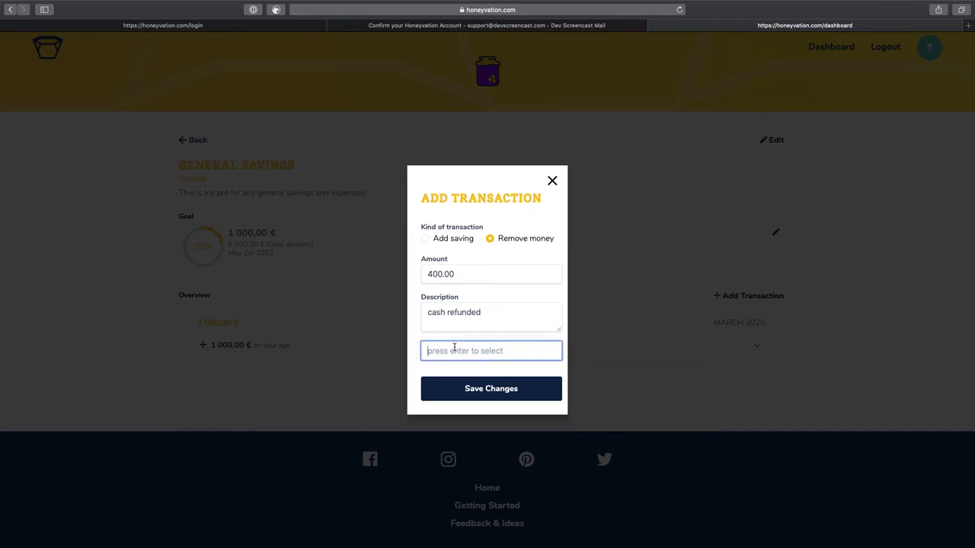
text(refund)
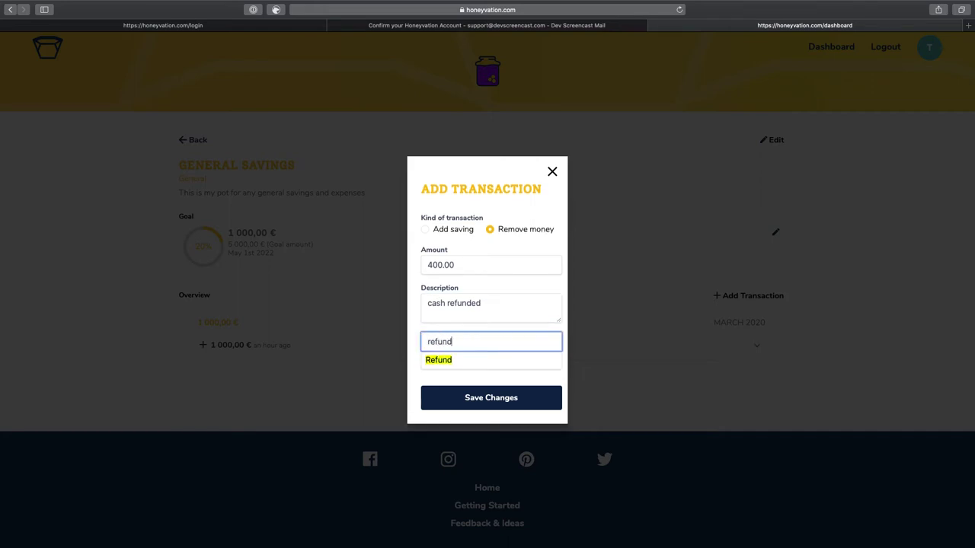
key(Return)
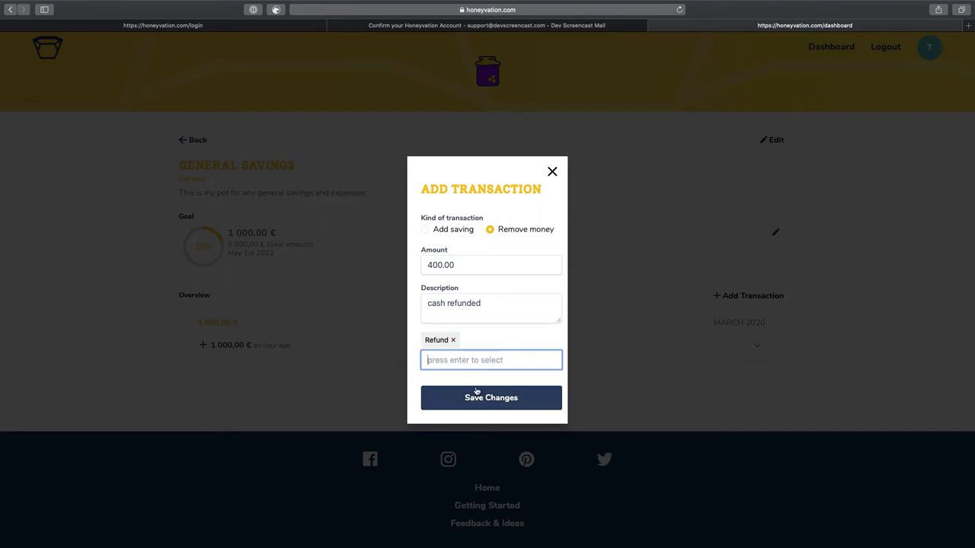
click(480, 397)
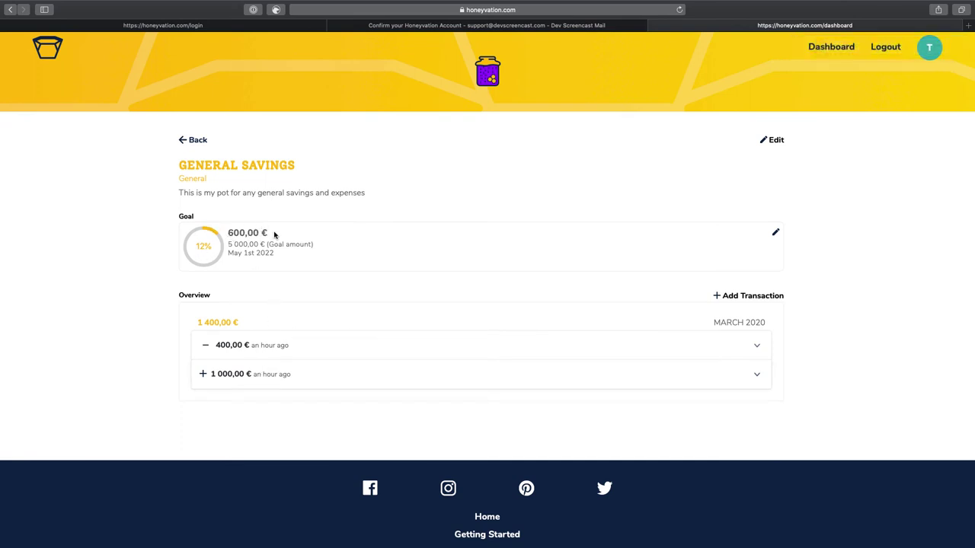
Expand the 1 000,00 € transaction details, then return to the dashboard
click(755, 374)
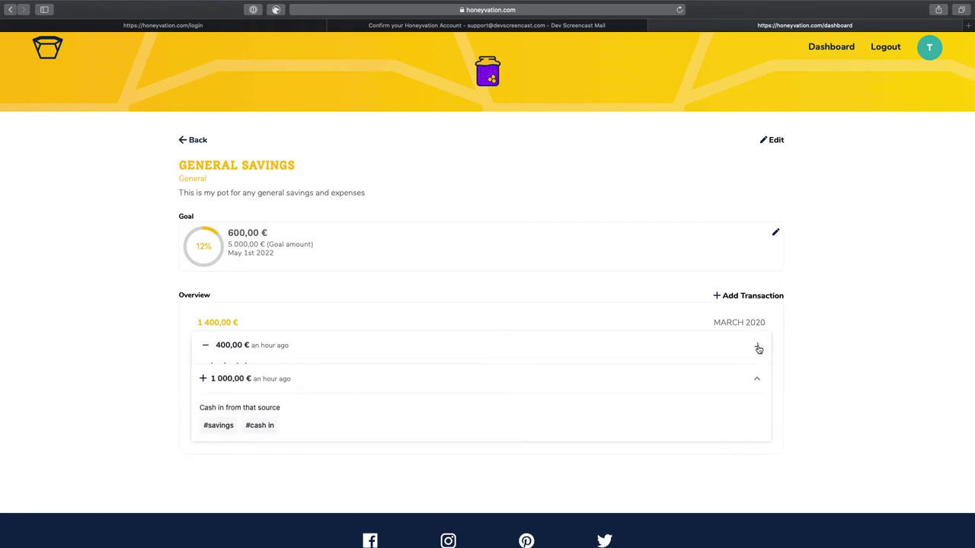
scroll(797, 259, down, 2)
scroll(797, 282, up, 2)
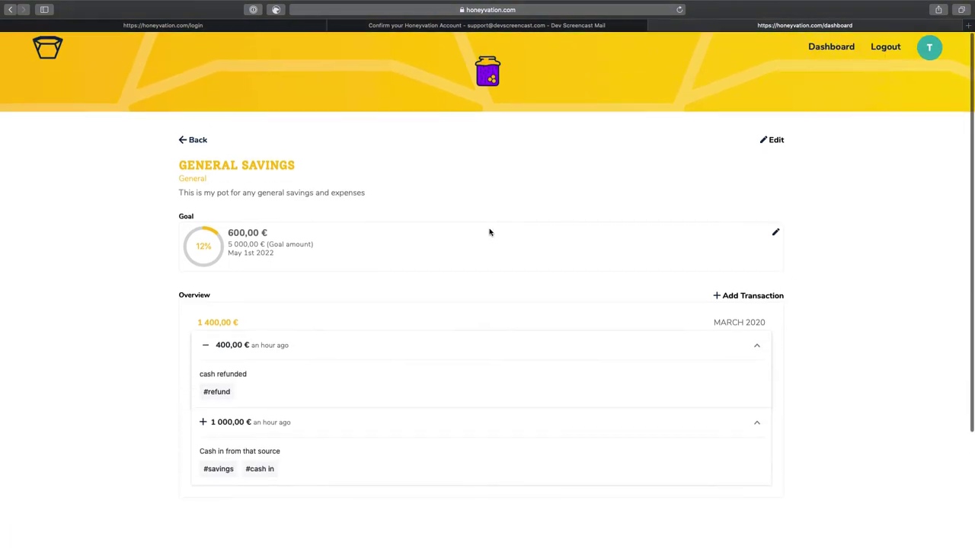
click(193, 140)
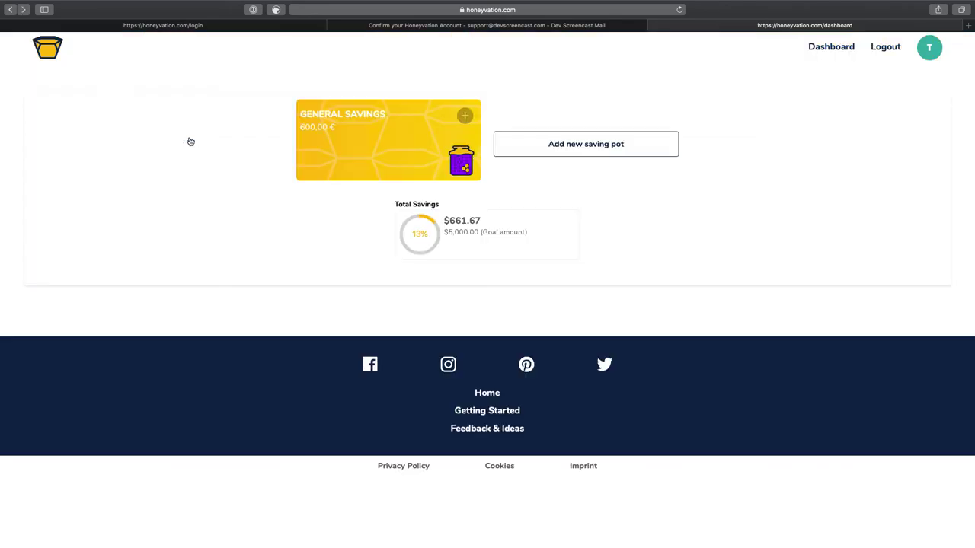
Start a new pot named Holiday with goal 2000.00 and starting balance 200.00
click(588, 149)
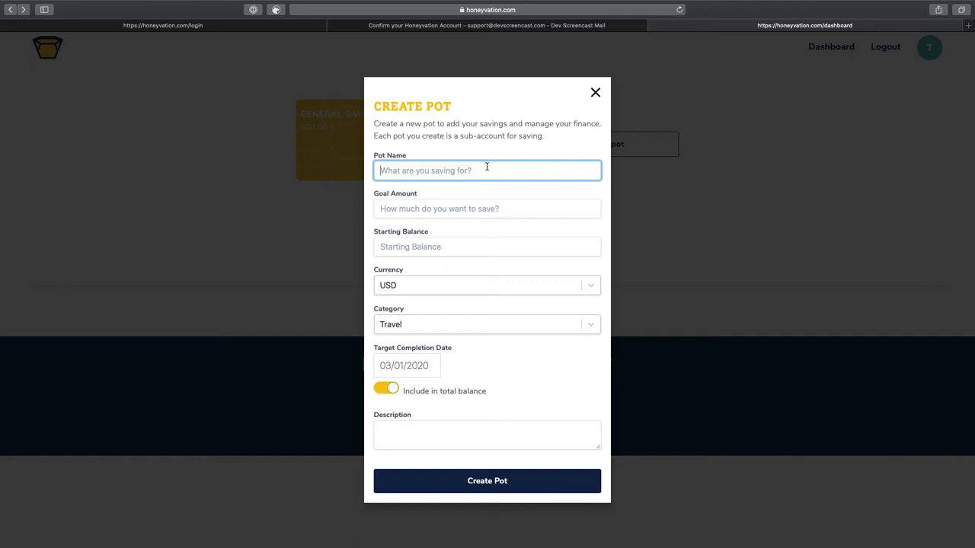
text(Holiday)
click(485, 208)
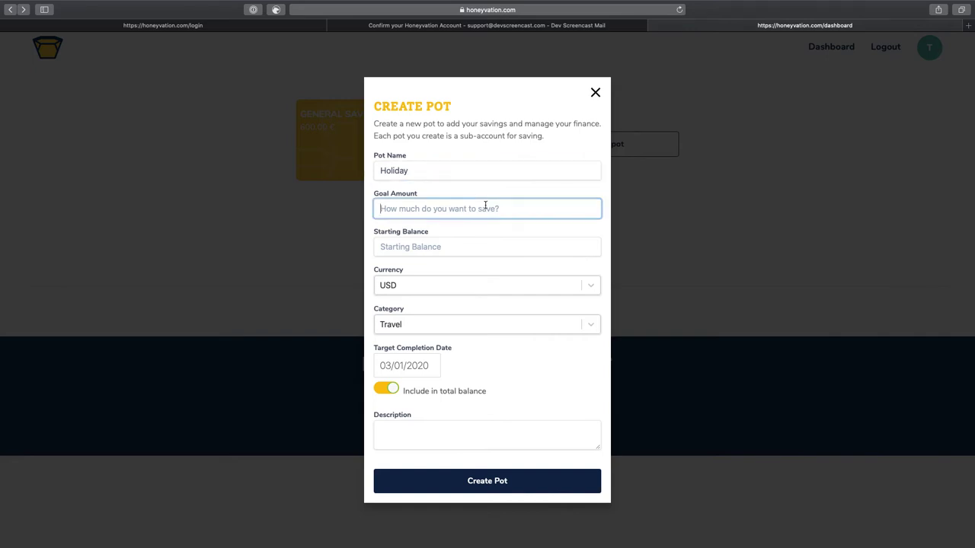
text(0.02000)
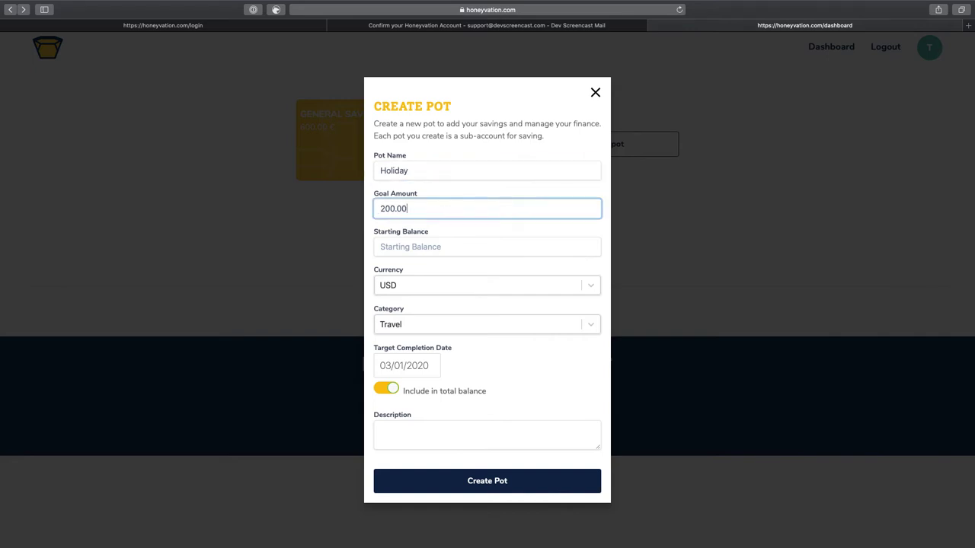
click(480, 241)
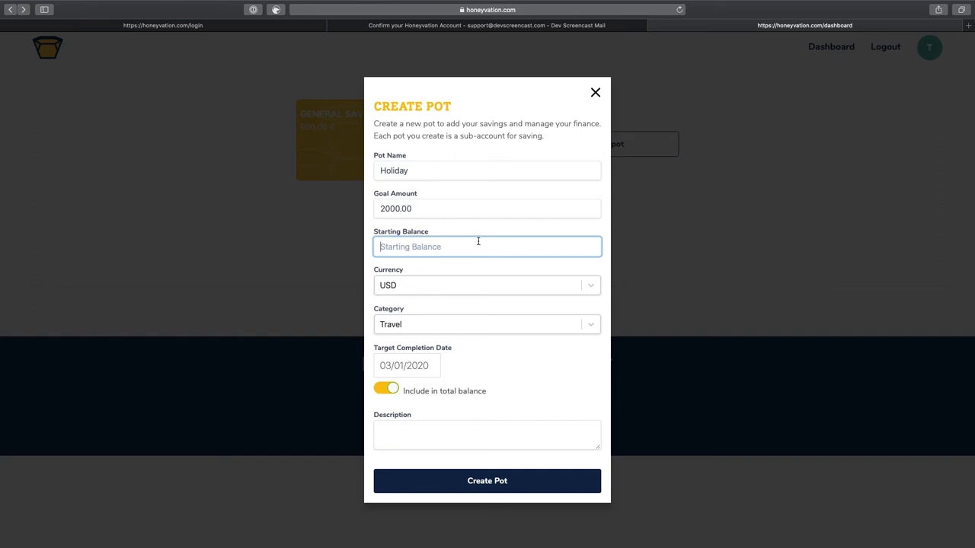
text(200)
Keep USD currency and Travel category, and set the target date to 12/01/2020
click(476, 286)
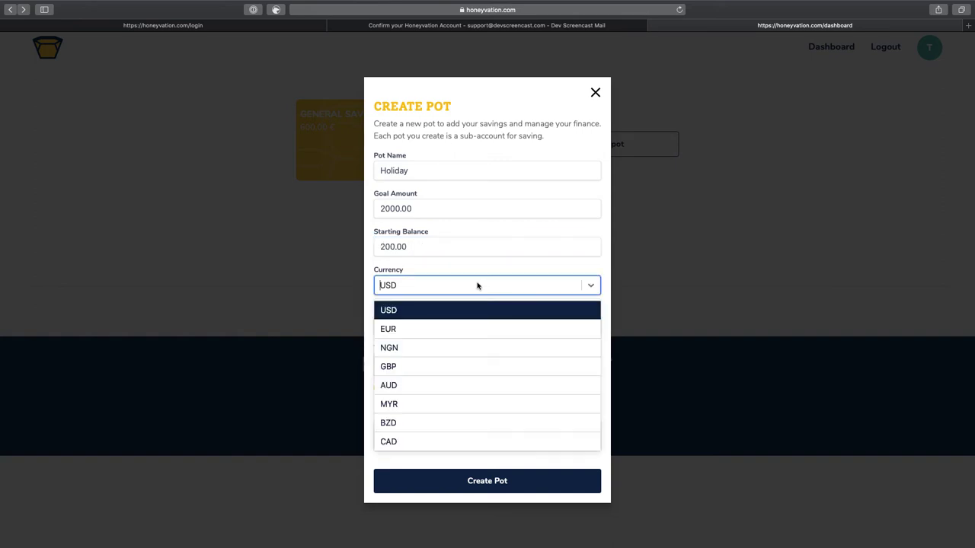
click(477, 286)
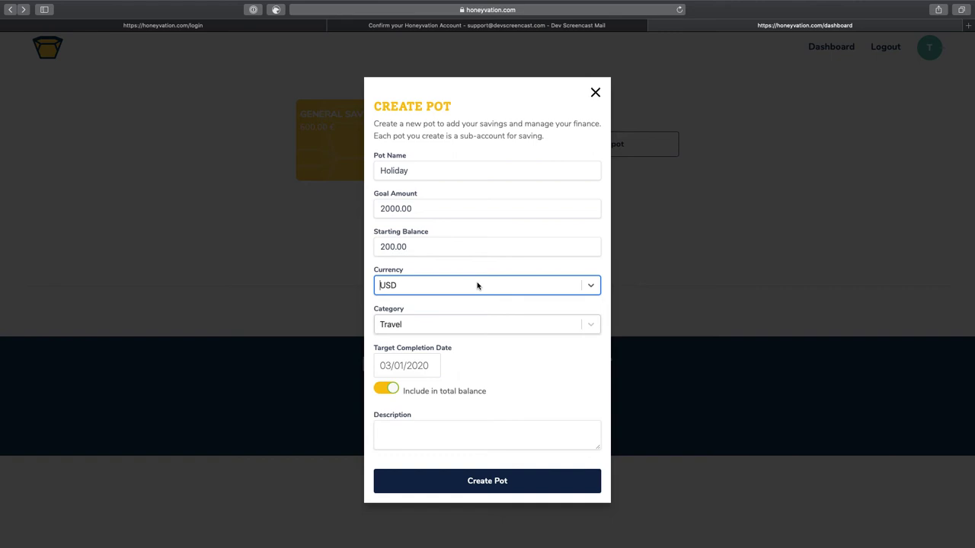
click(445, 329)
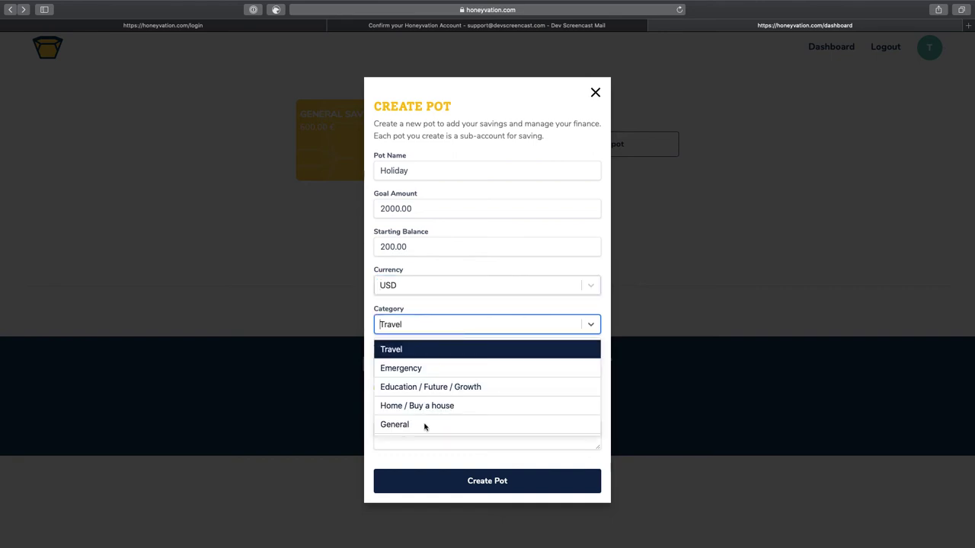
click(419, 328)
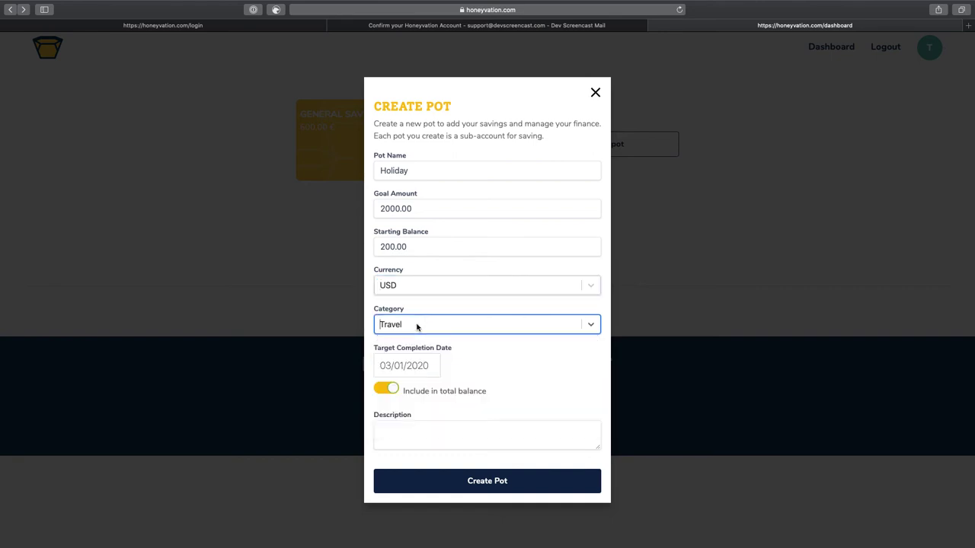
click(428, 366)
key(BackSpace)
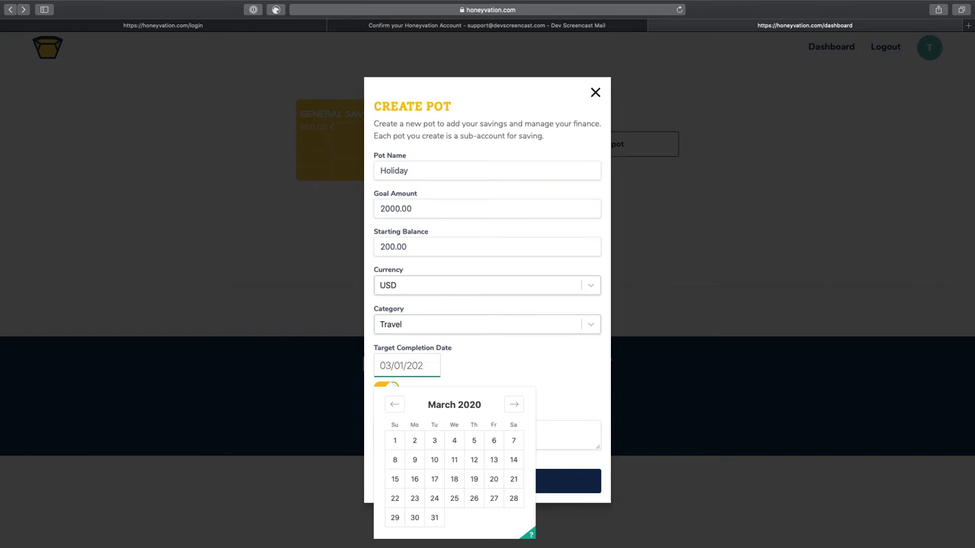
key(super+a)
text(12/01/2021)
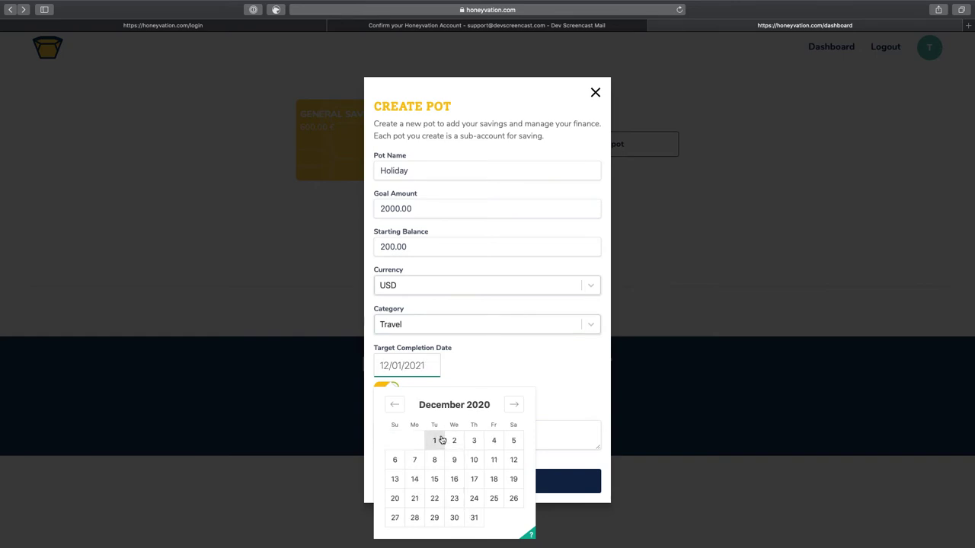
click(435, 442)
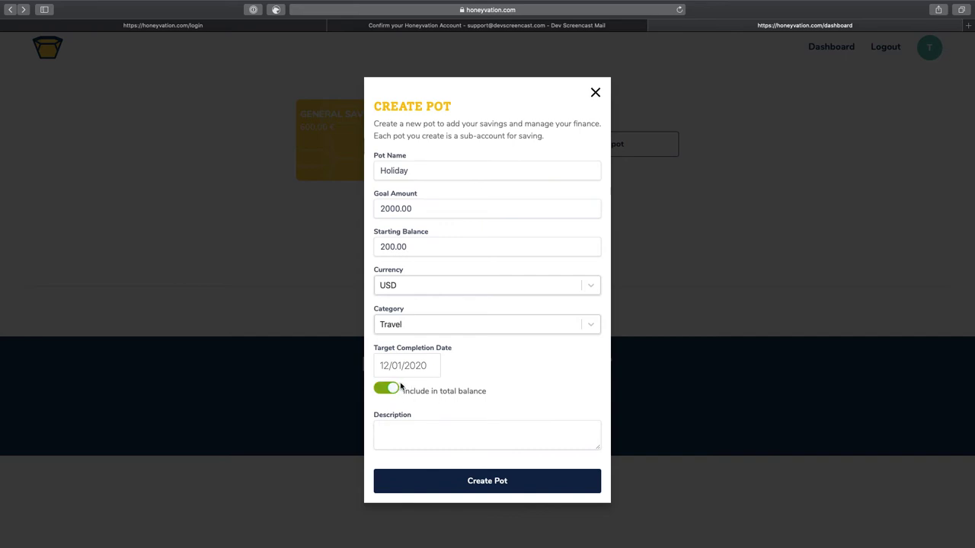
click(437, 443)
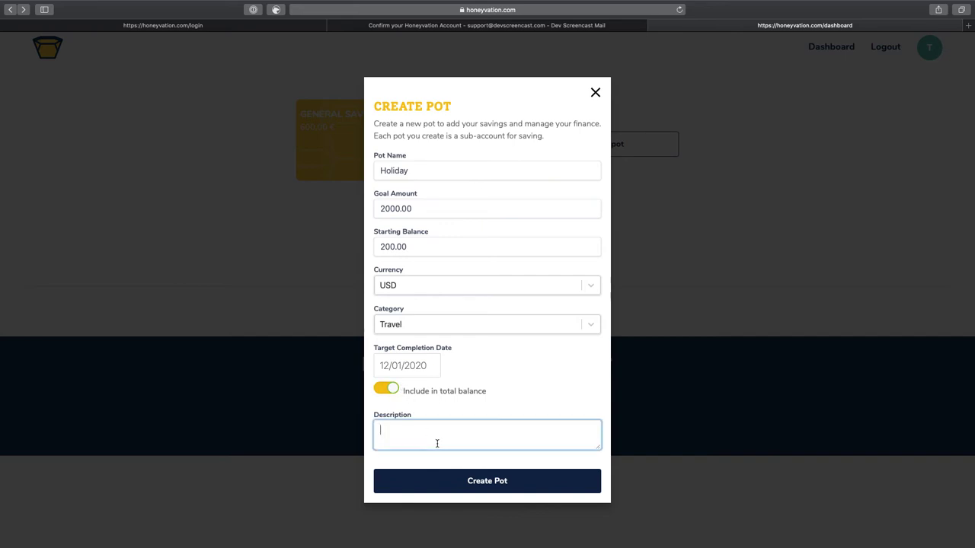
Write the Holiday description 'Traveling to Paris for vacation in December 2020'
text(Traveling to Paris for vacation)
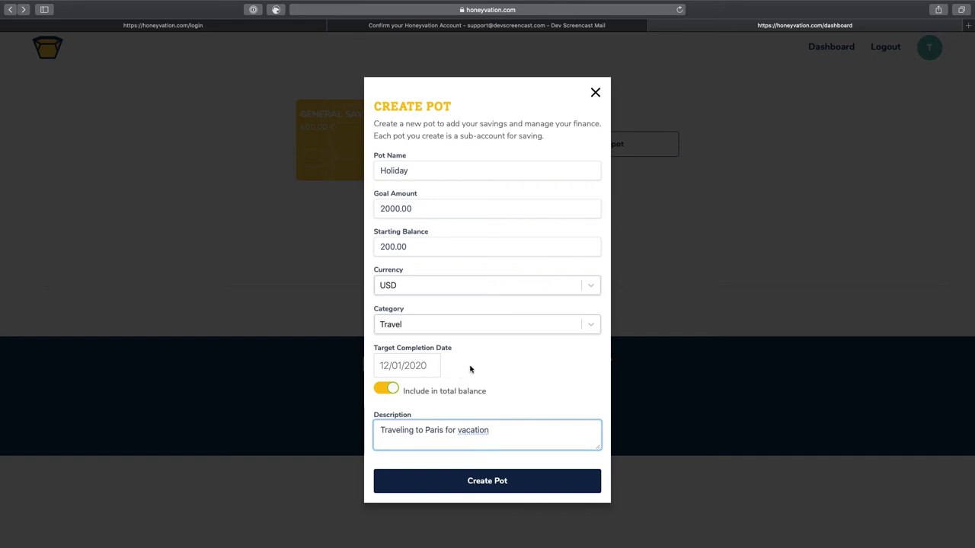
click(470, 369)
click(485, 430)
right_click(485, 429)
click(492, 433)
click(492, 433)
text(in december 2020)
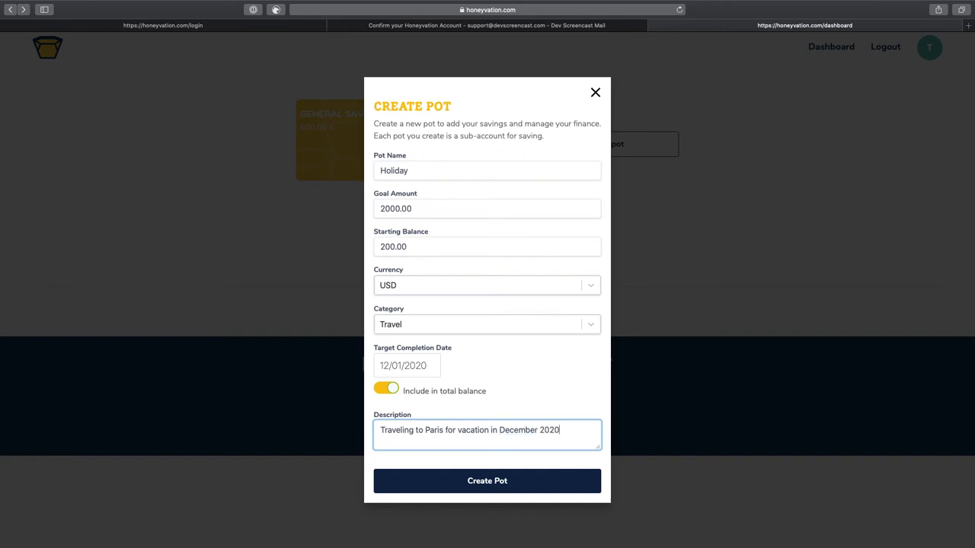
Create the Holiday pot, then open and dismiss its Add Transaction form unused
click(487, 482)
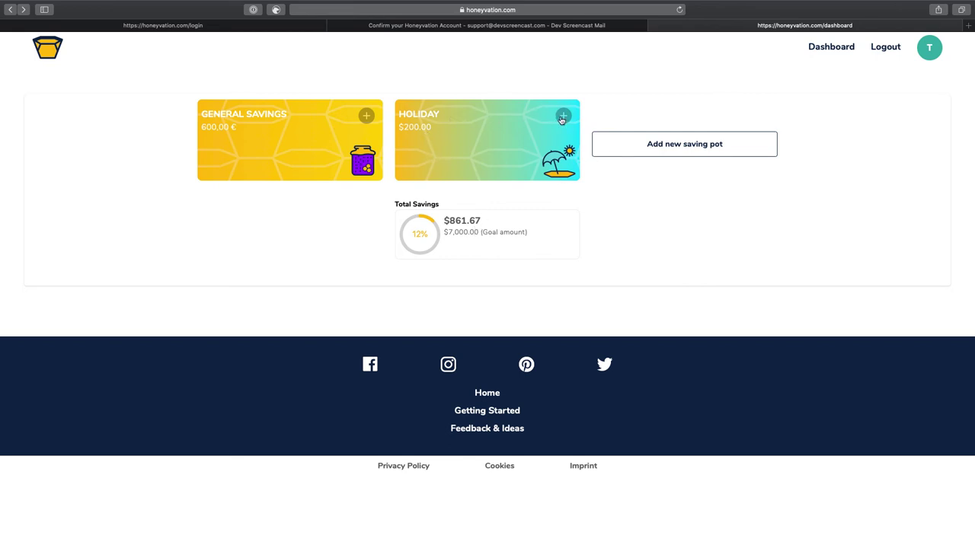
click(561, 118)
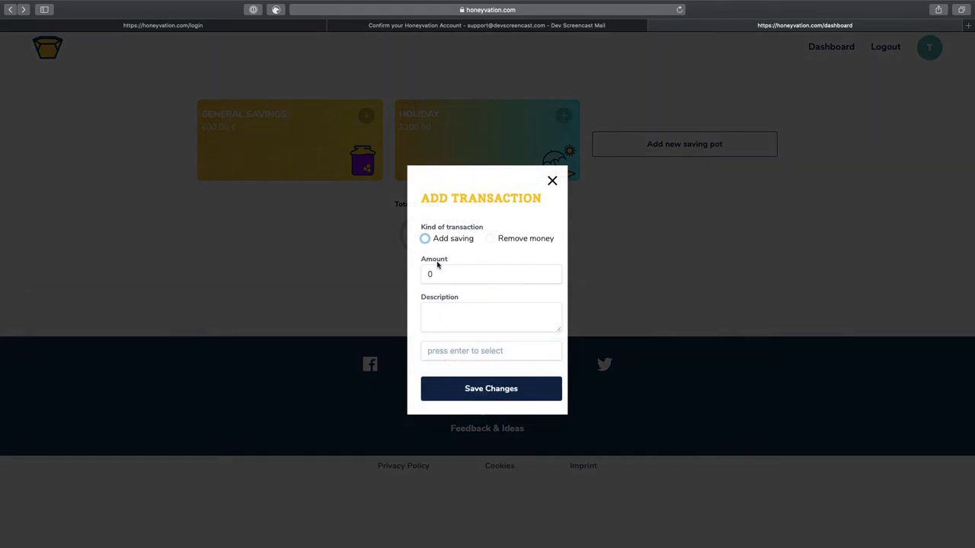
click(551, 182)
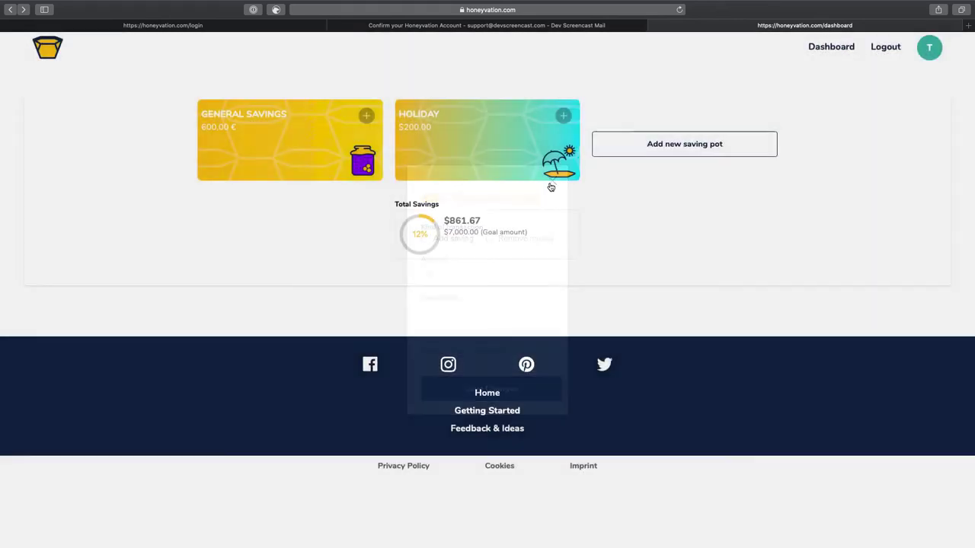
Inspect Holiday's settings without saving, then view the account profile page
click(418, 128)
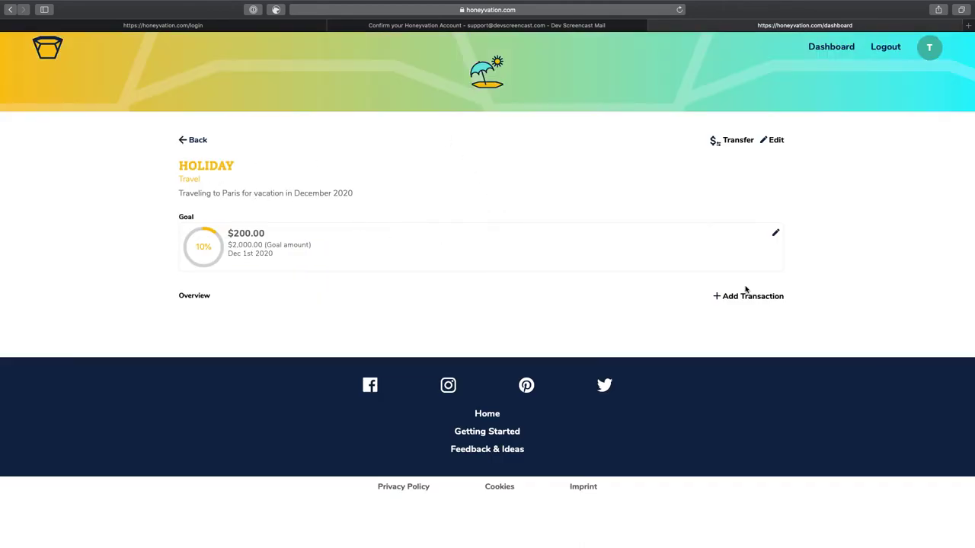
click(775, 141)
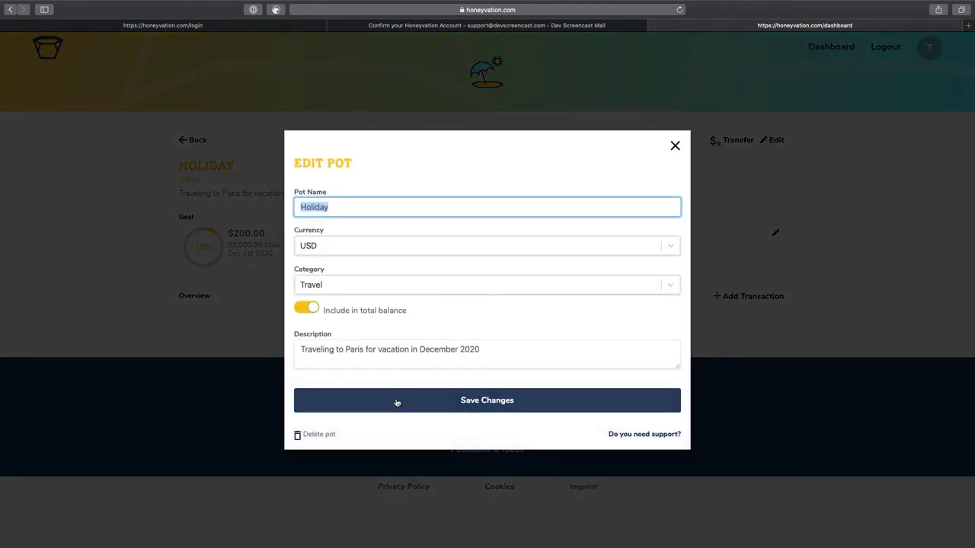
click(305, 308)
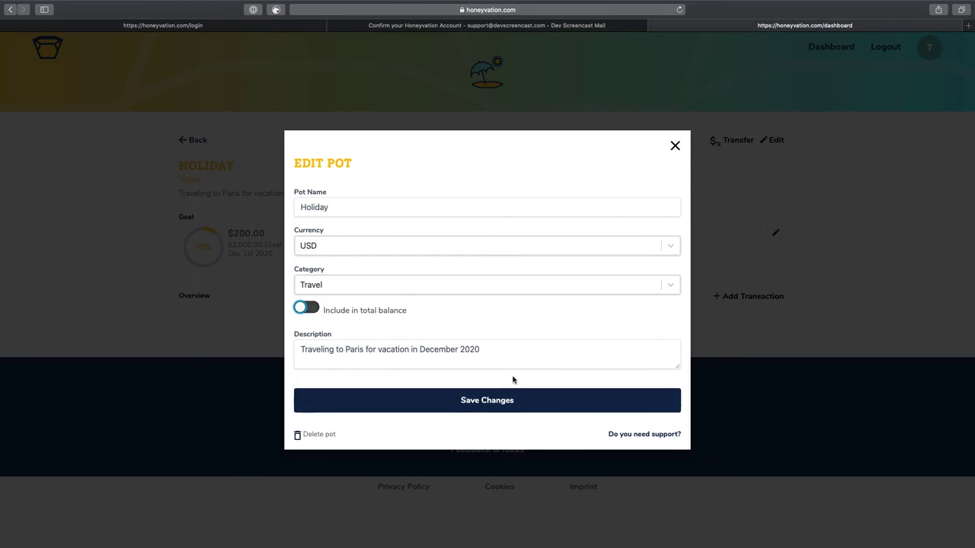
click(675, 147)
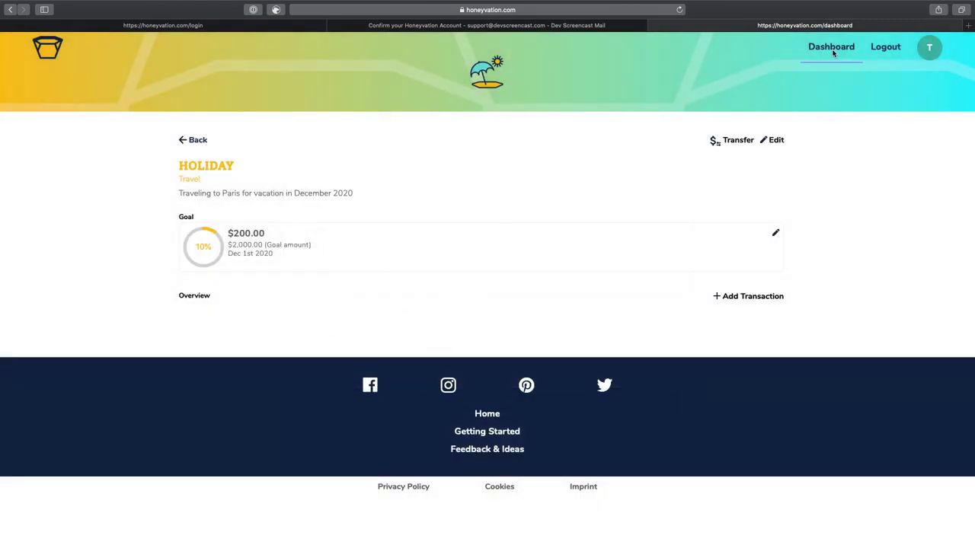
click(833, 52)
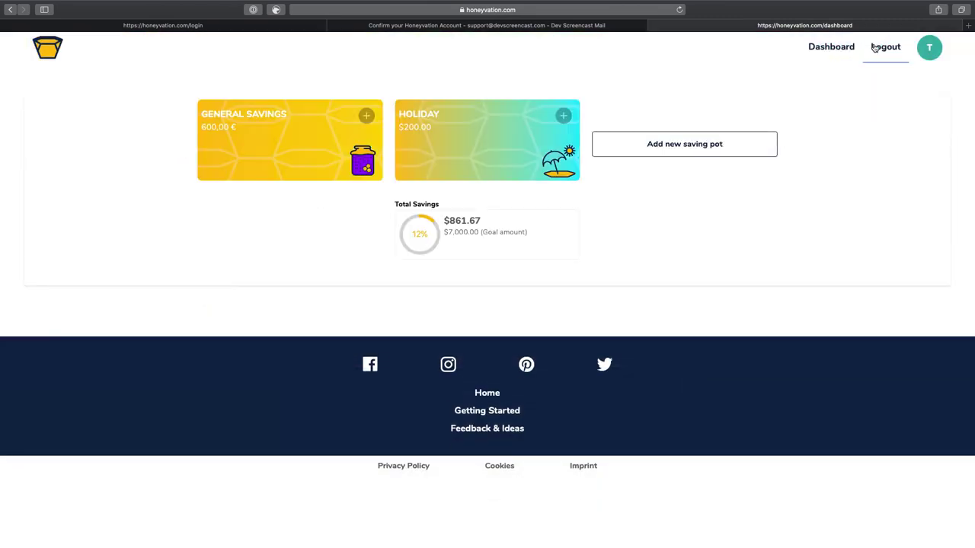
click(930, 49)
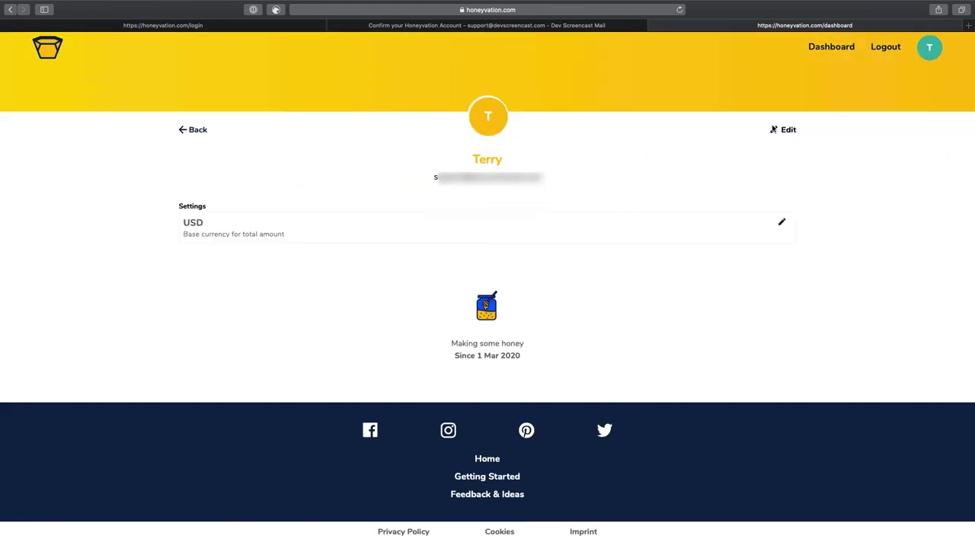
Look over the profile's base currency options, close the editor without changes, and go back to the dashboard
click(788, 131)
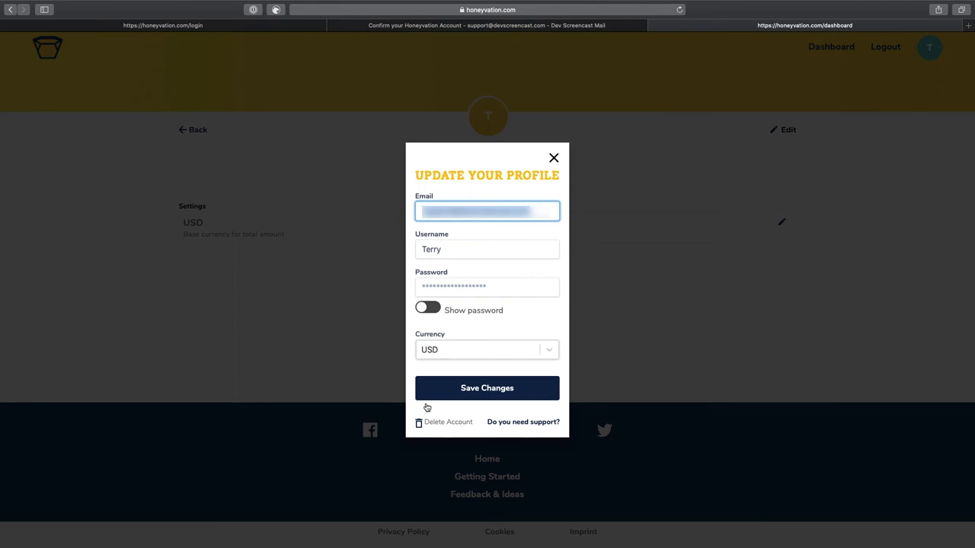
click(486, 352)
click(487, 353)
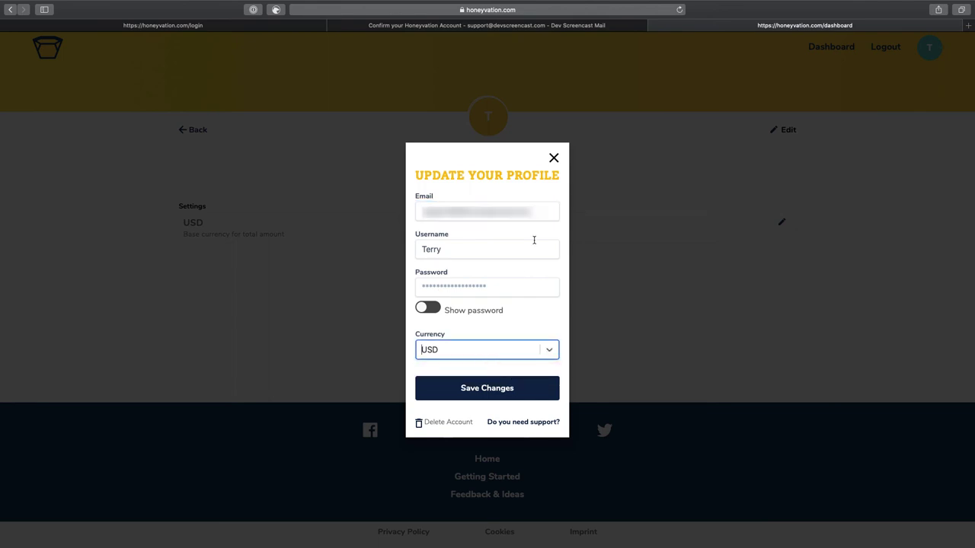
click(554, 159)
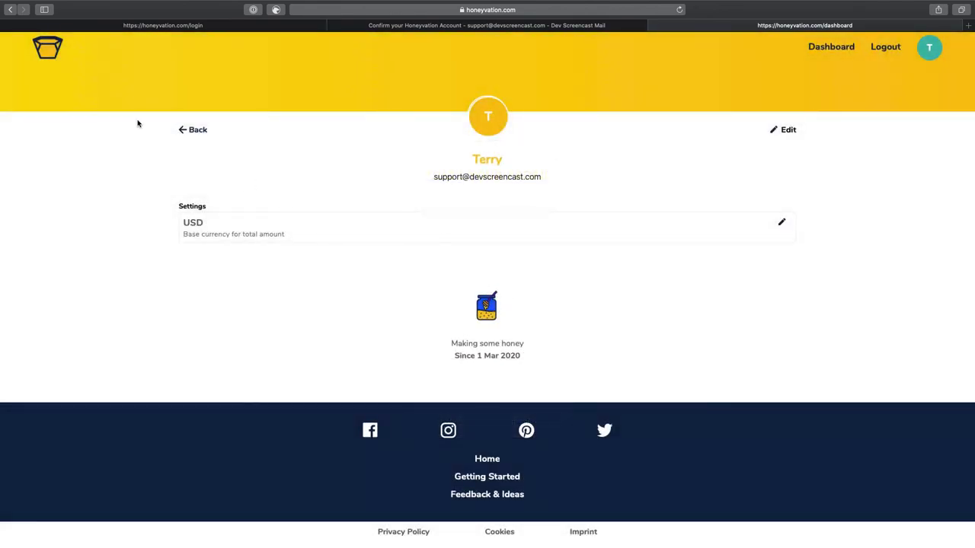
click(52, 49)
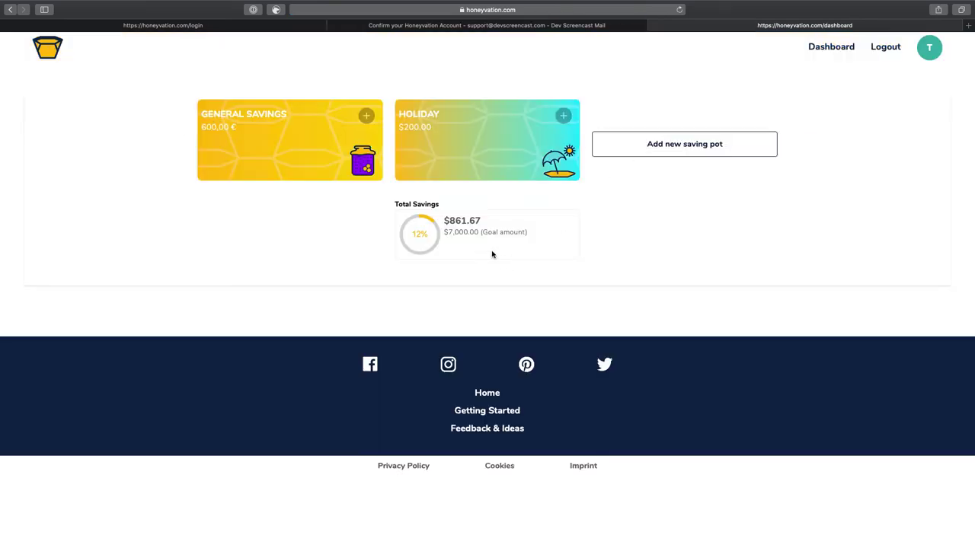
click(252, 115)
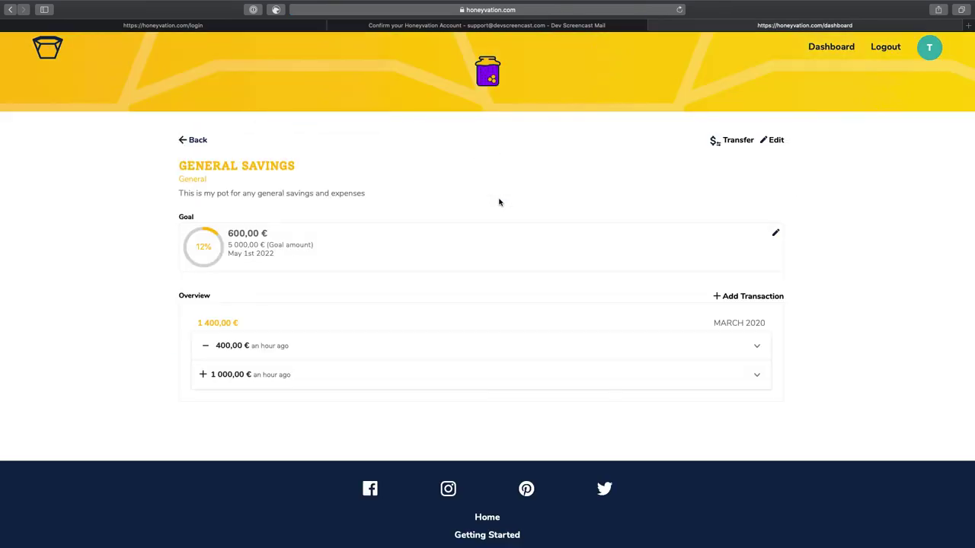
click(739, 141)
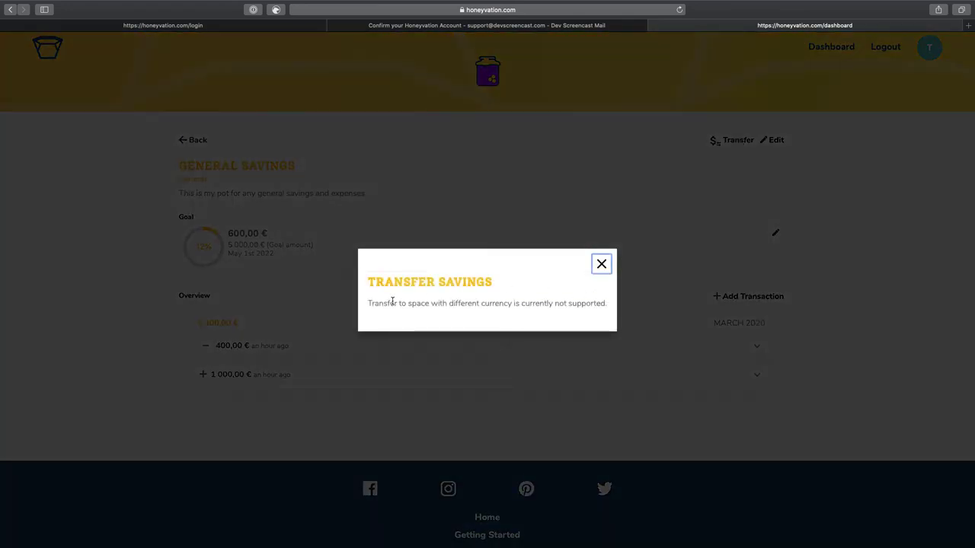
click(601, 265)
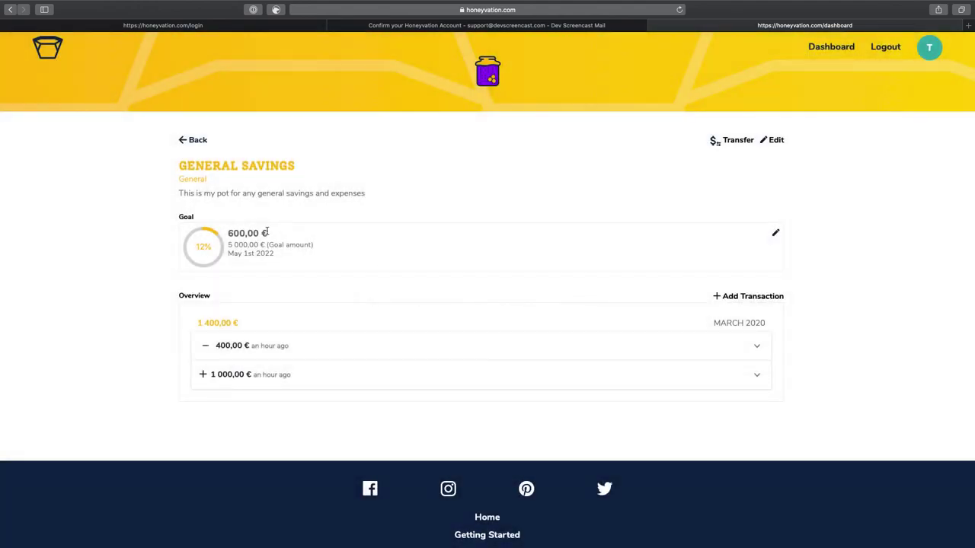
click(772, 141)
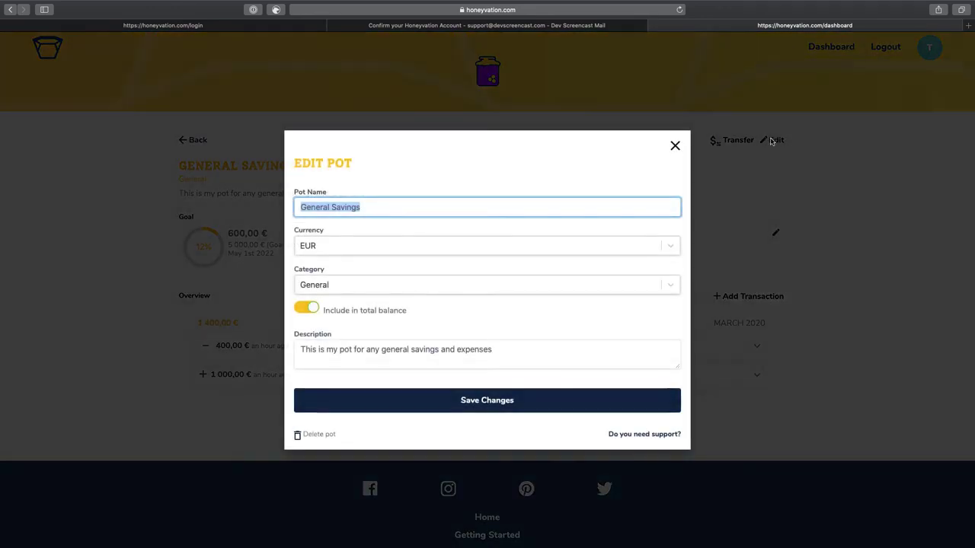
click(360, 248)
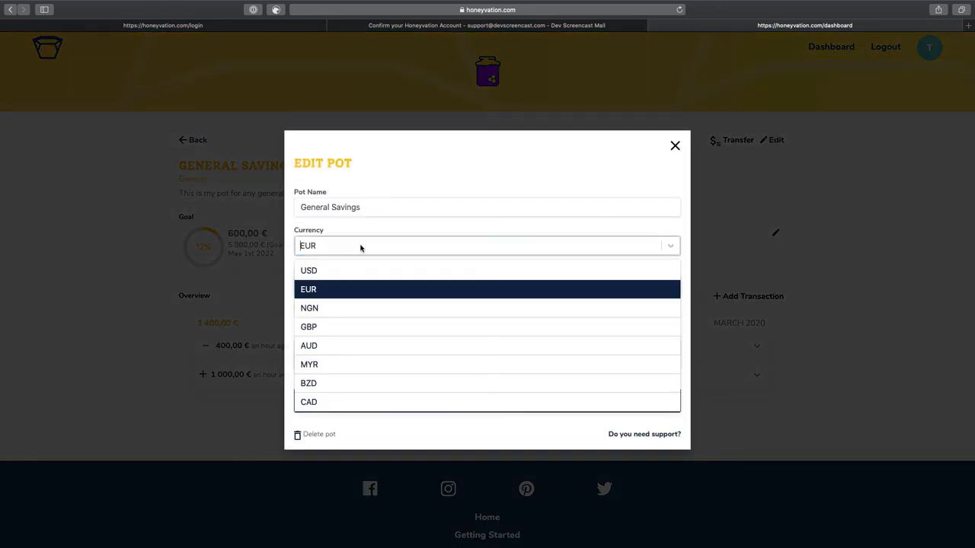
click(675, 145)
click(187, 135)
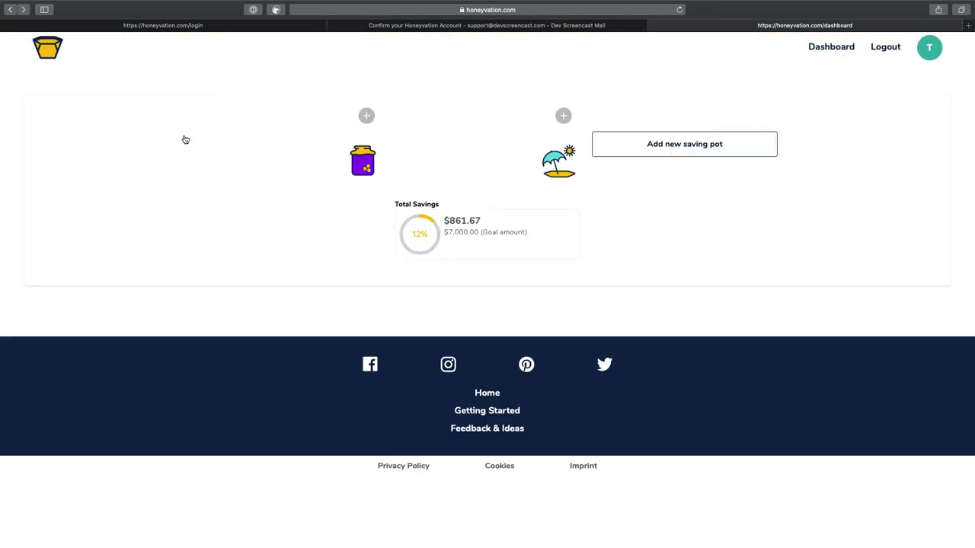
Change the Holiday pot's currency to EUR and save, showing 200,00 € of a 2 000,00 € goal
click(419, 118)
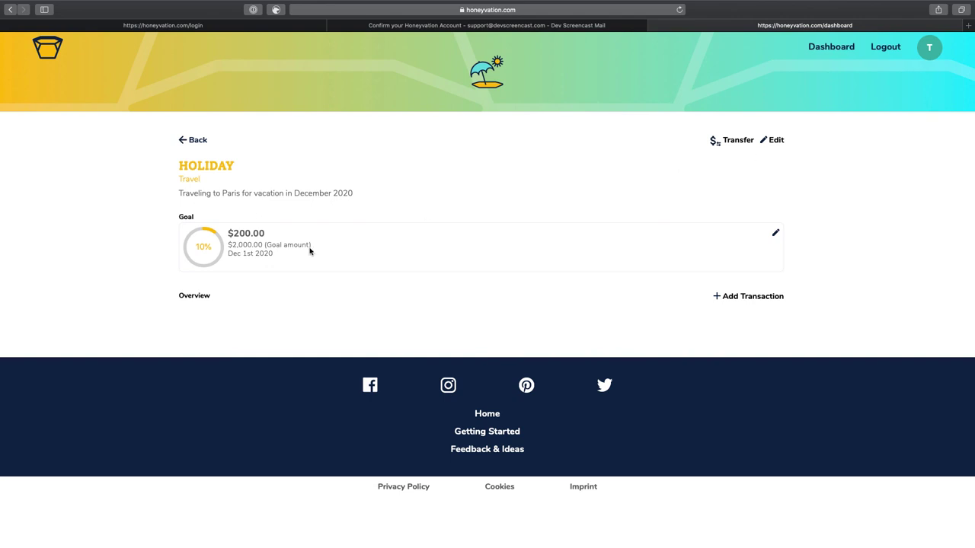
click(777, 140)
click(387, 248)
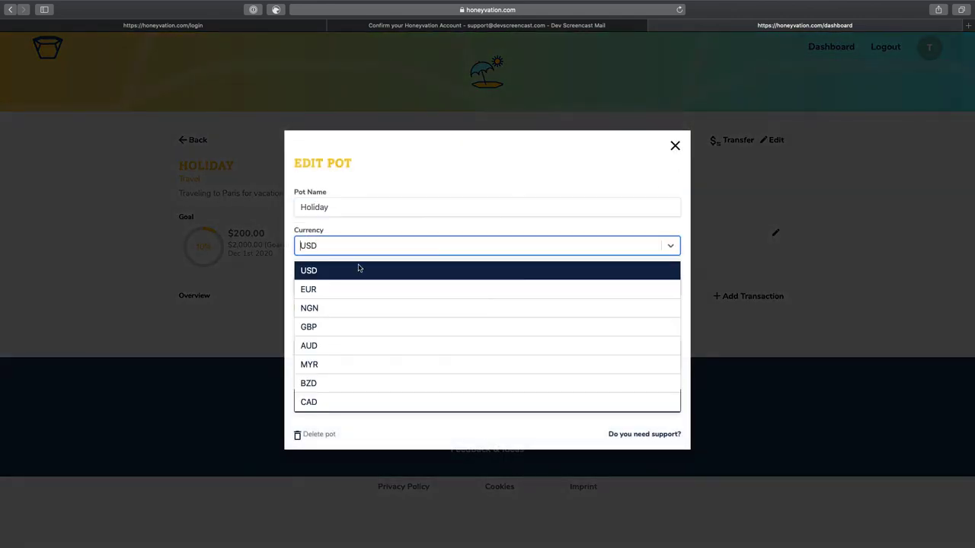
click(322, 290)
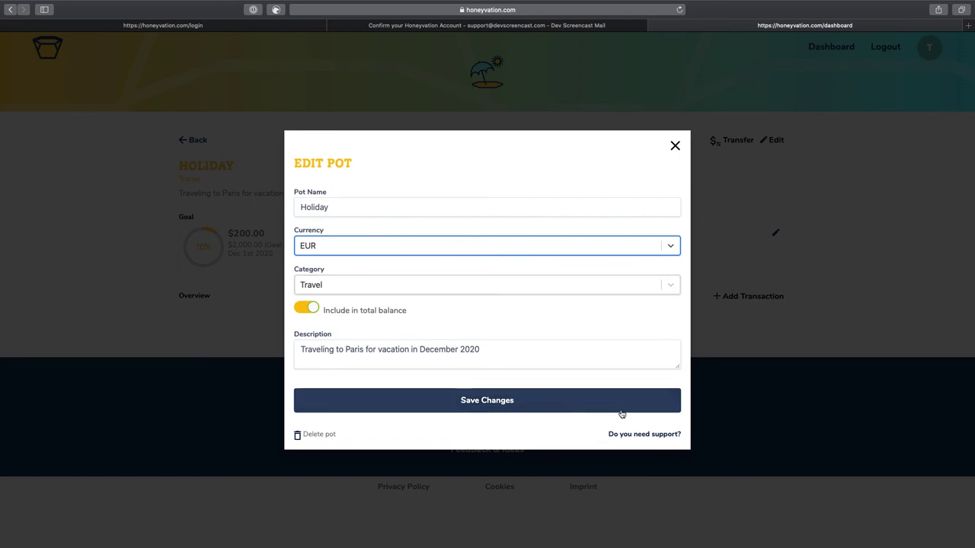
click(587, 402)
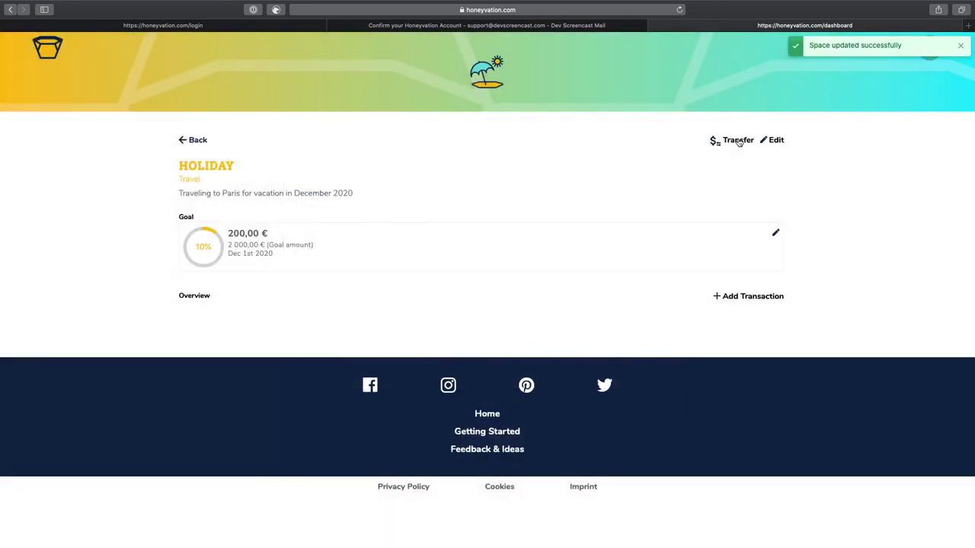
Transfer 100 € from General Savings to Holiday, then open Holiday to confirm its 300,00 € balance
click(191, 145)
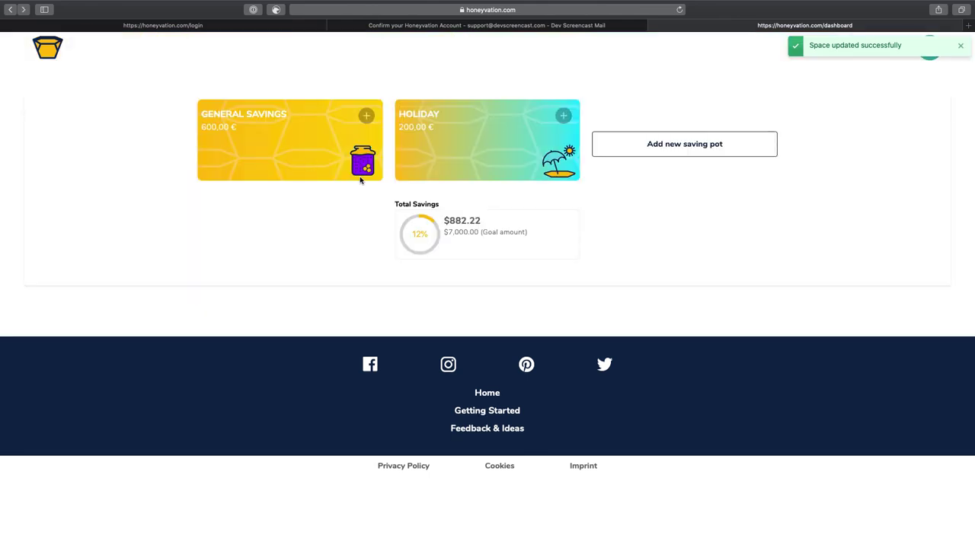
click(238, 113)
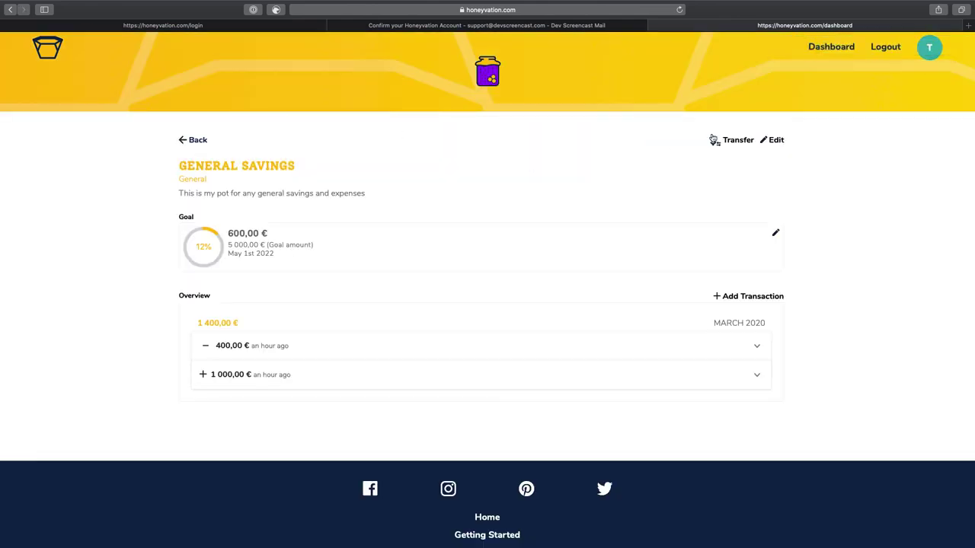
click(713, 140)
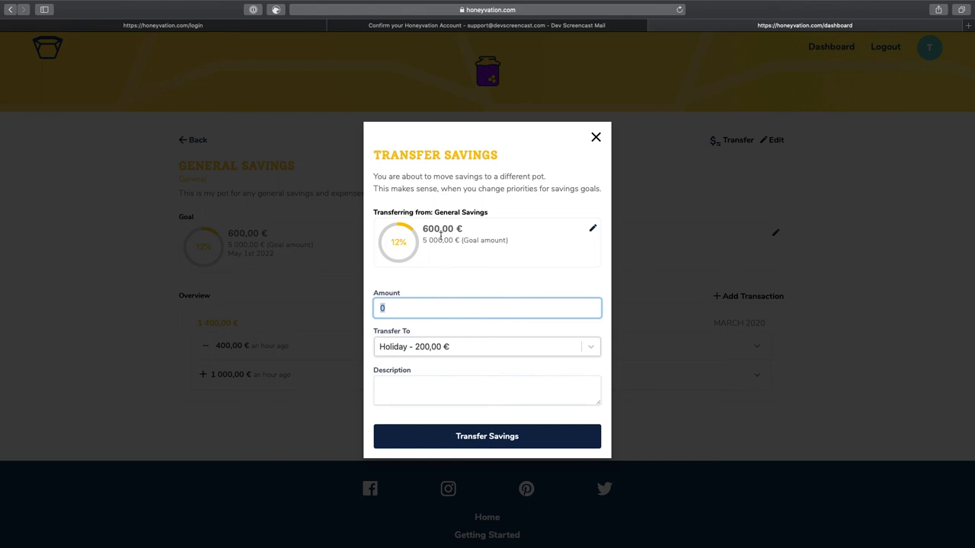
click(565, 346)
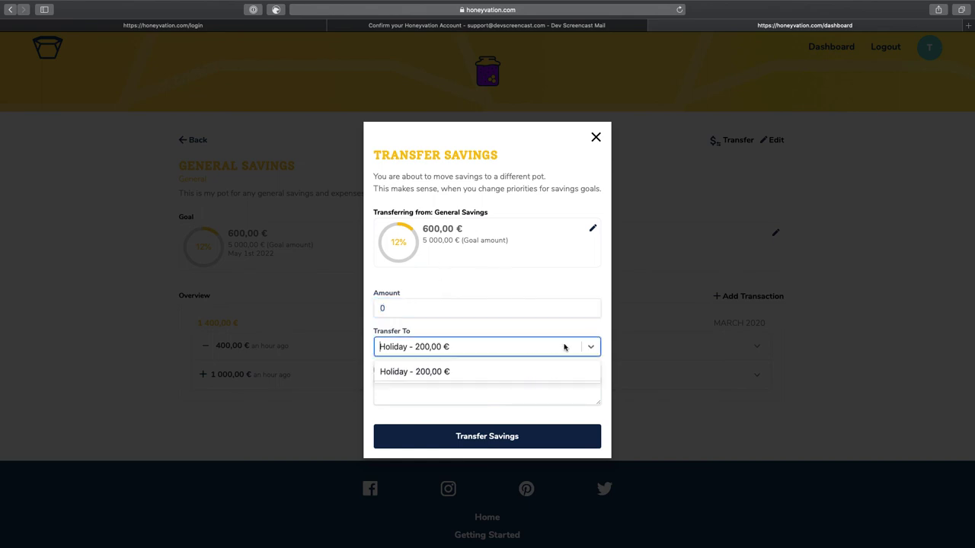
click(564, 347)
click(417, 309)
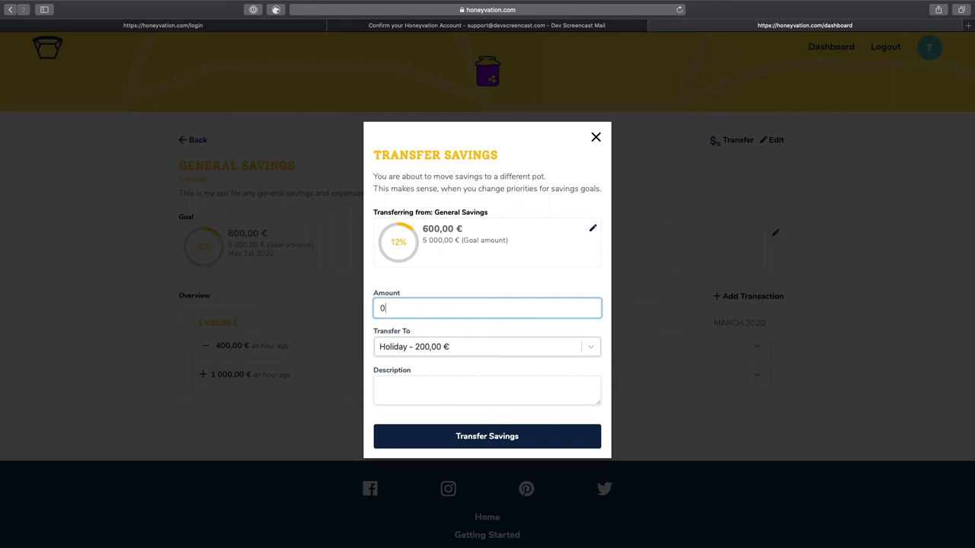
text(0.00000)
click(452, 437)
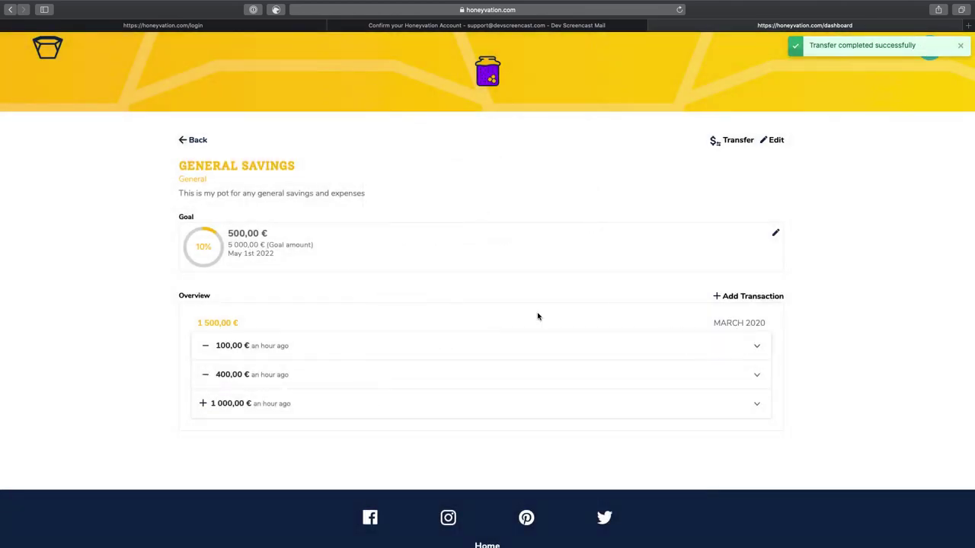
click(198, 142)
click(444, 115)
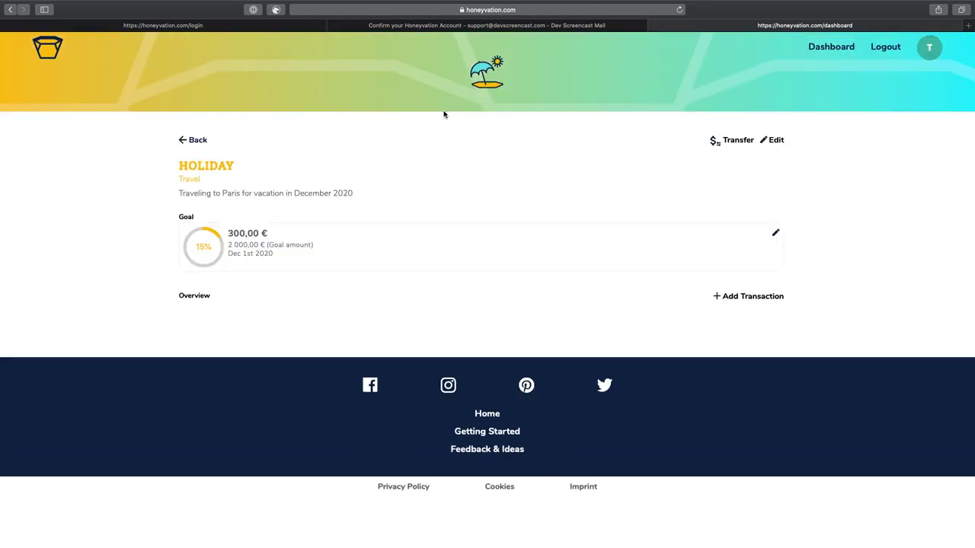